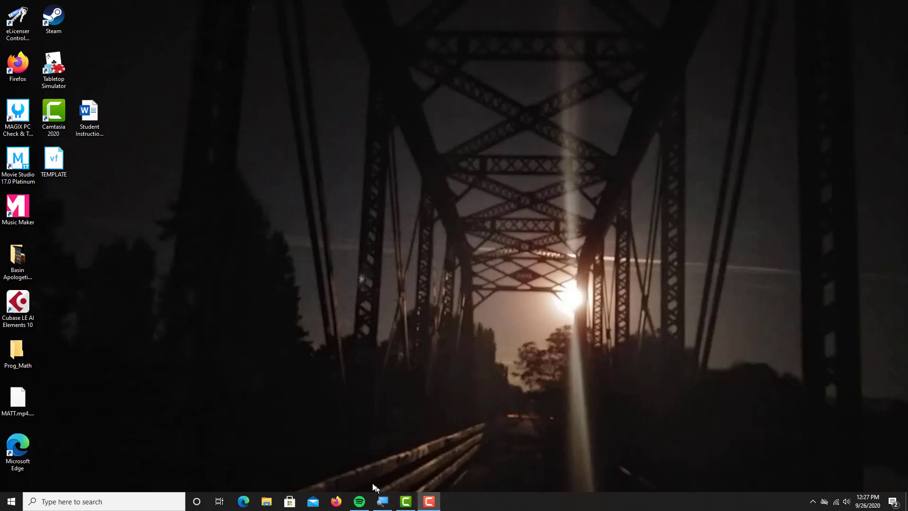
# Switch to Microsoft Edge and go to the Oregon Tech website at oit.edu.
pyautogui.click(244, 502)
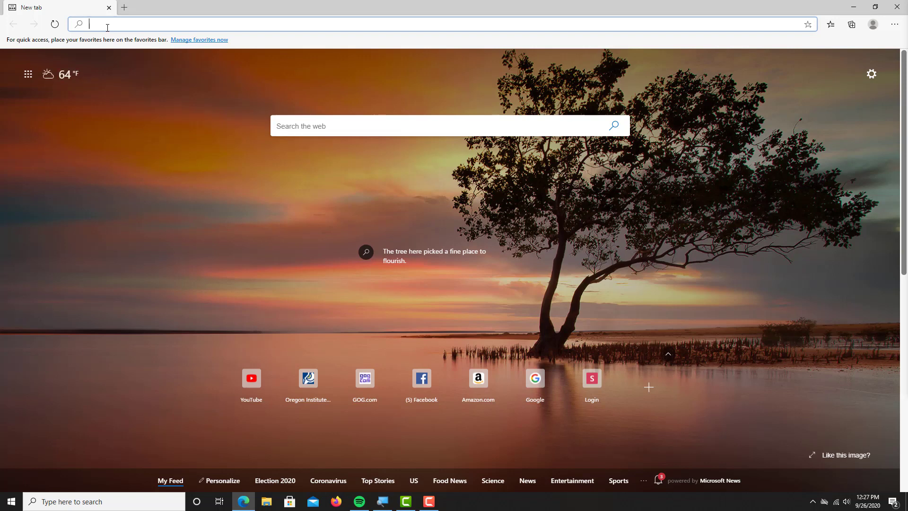
pyautogui.write('oit.edu')
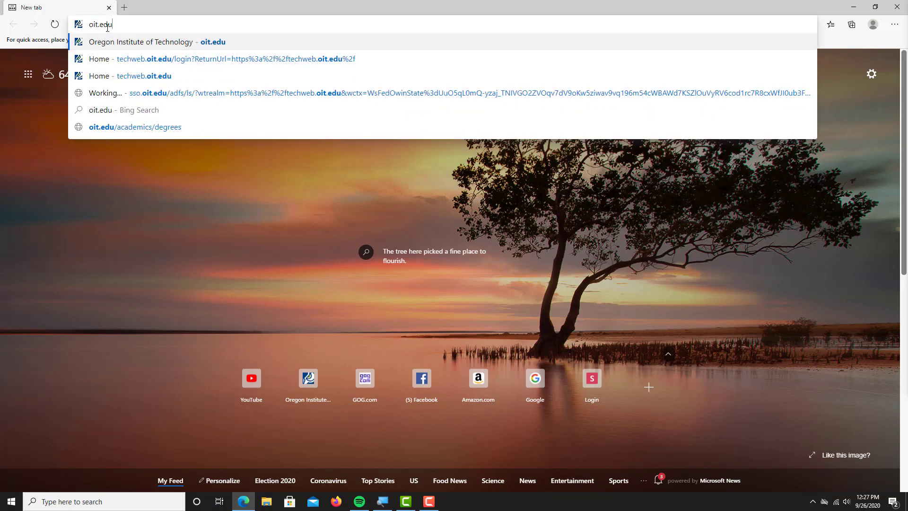
pyautogui.press('Return')
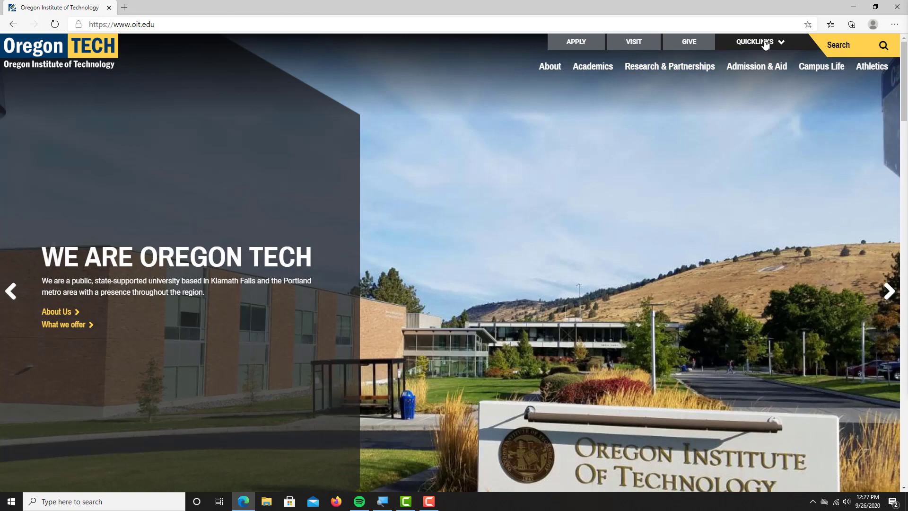
# Go to the TECHweb portal and sign in with the saved Oregon Tech account credentials.
pyautogui.click(763, 44)
pyautogui.click(764, 61)
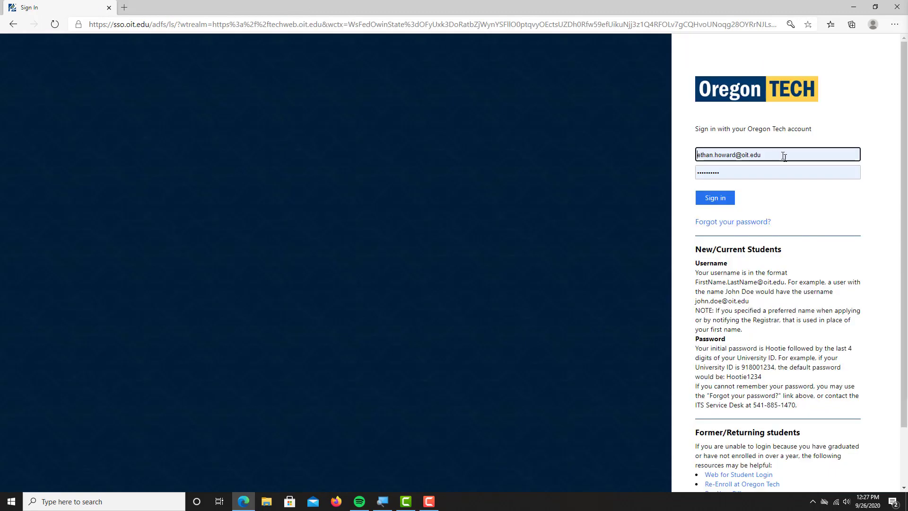
pyautogui.click(726, 199)
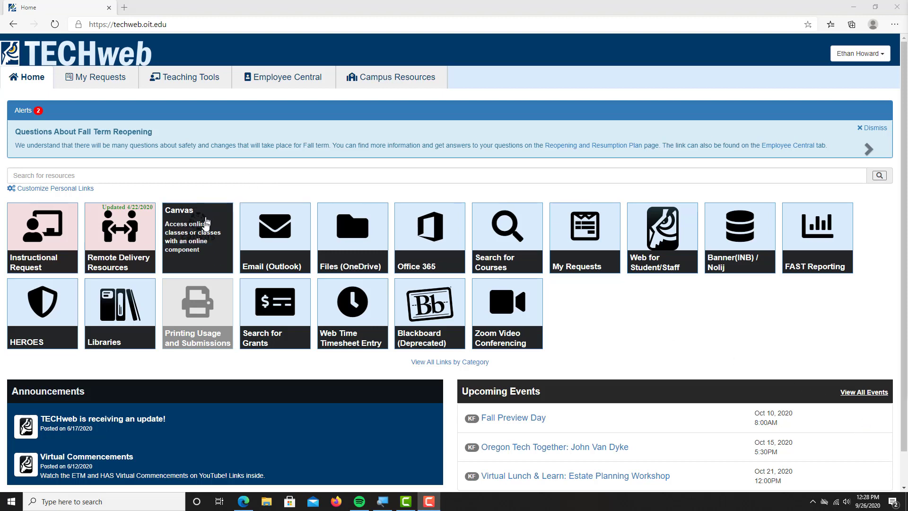
# Open Canvas from TECHweb and go to the course GIS103_01: The Digital Earth.
pyautogui.click(183, 220)
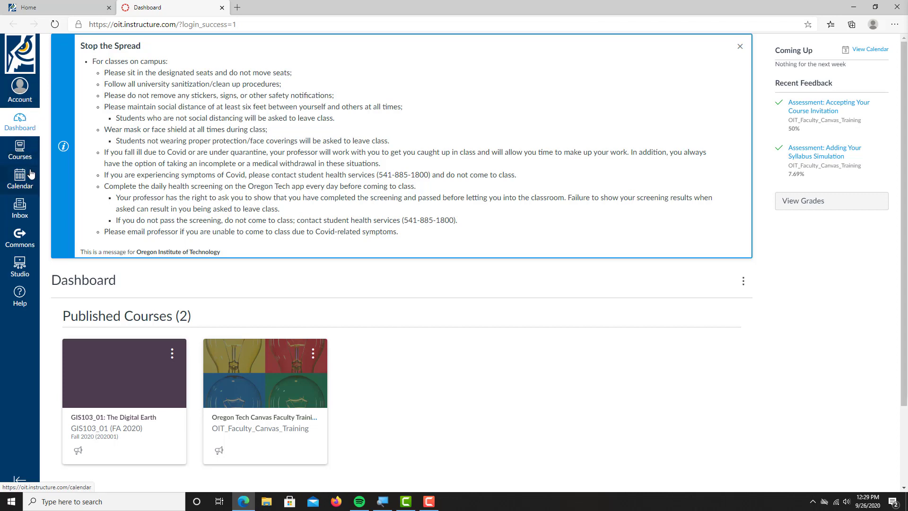
pyautogui.click(21, 150)
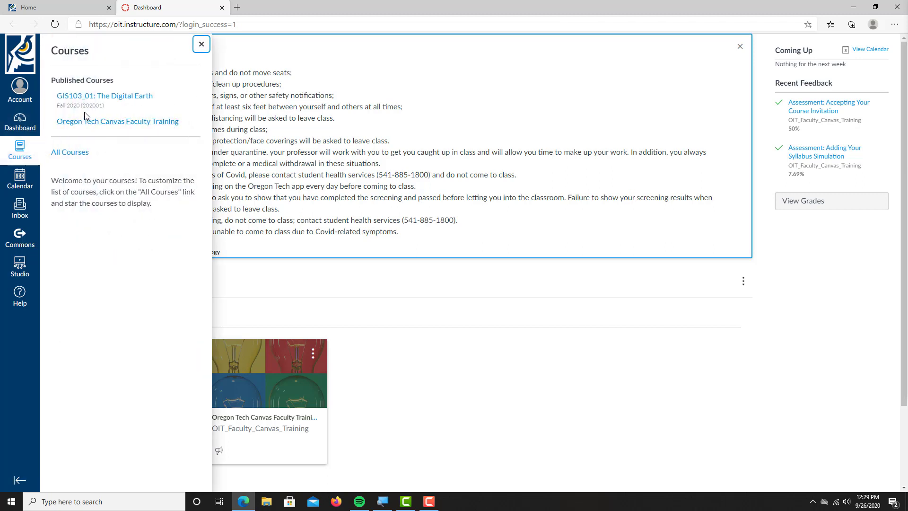
pyautogui.click(94, 100)
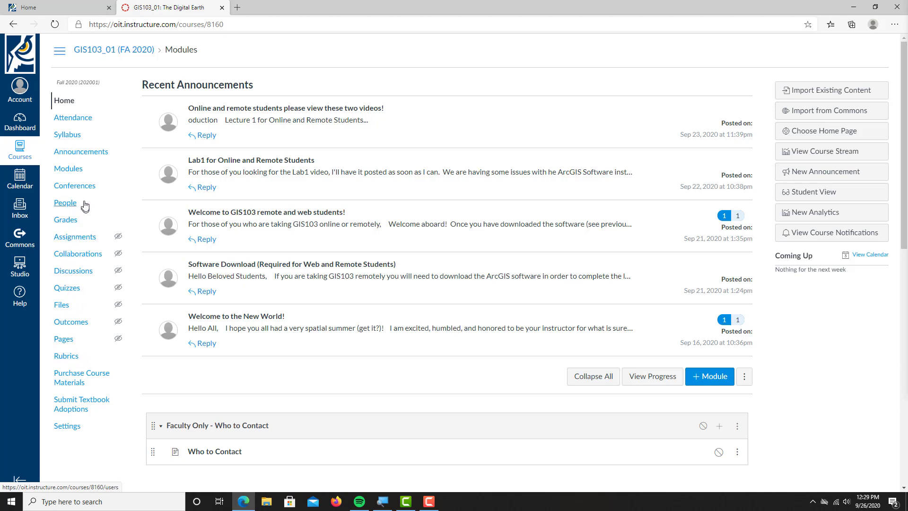
# Download GIS103.zip from the Course Data section of the course's modules.
pyautogui.click(82, 169)
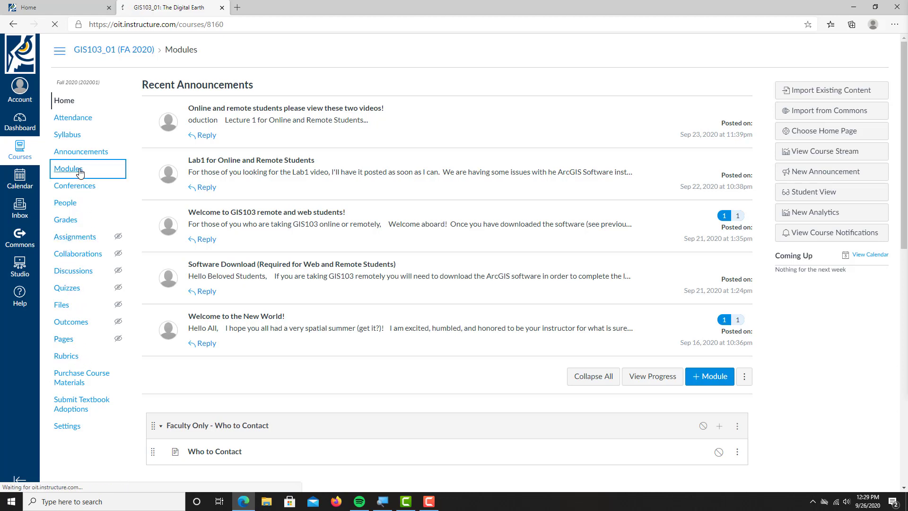
pyautogui.scroll(-5, 379, 307)
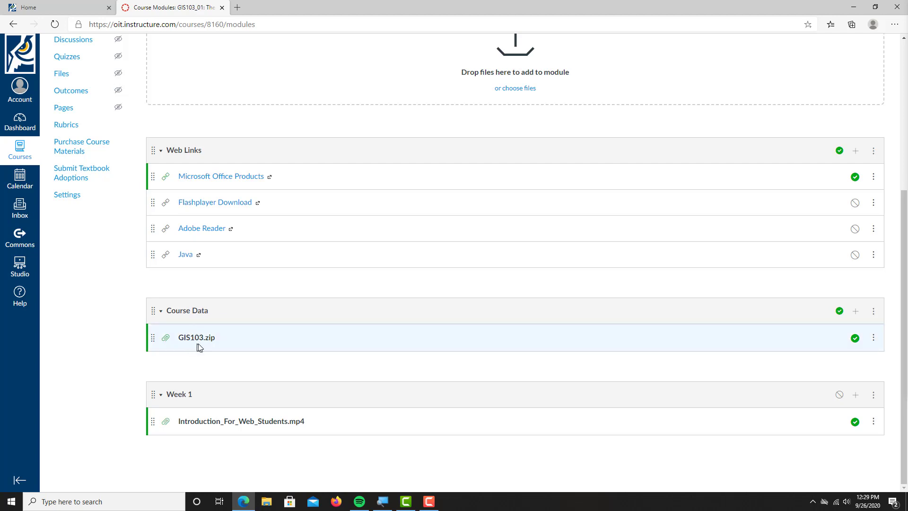
pyautogui.click(166, 314)
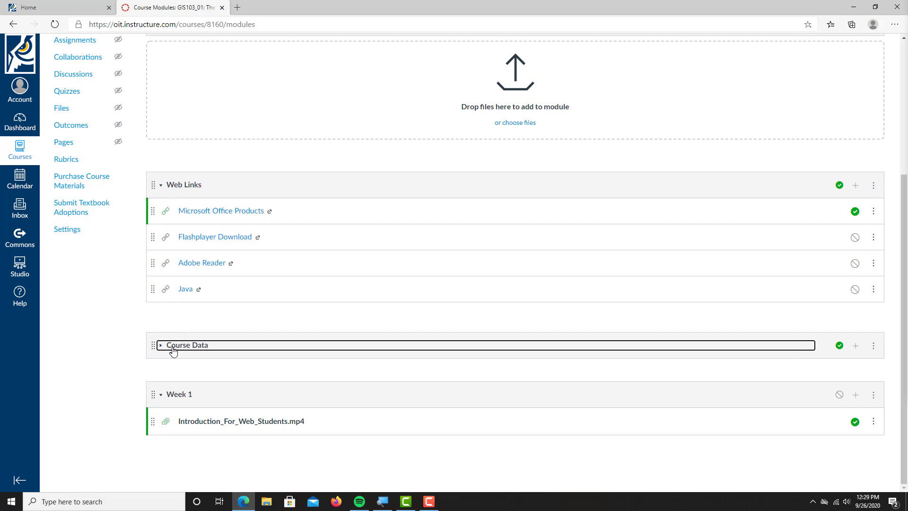
pyautogui.click(160, 347)
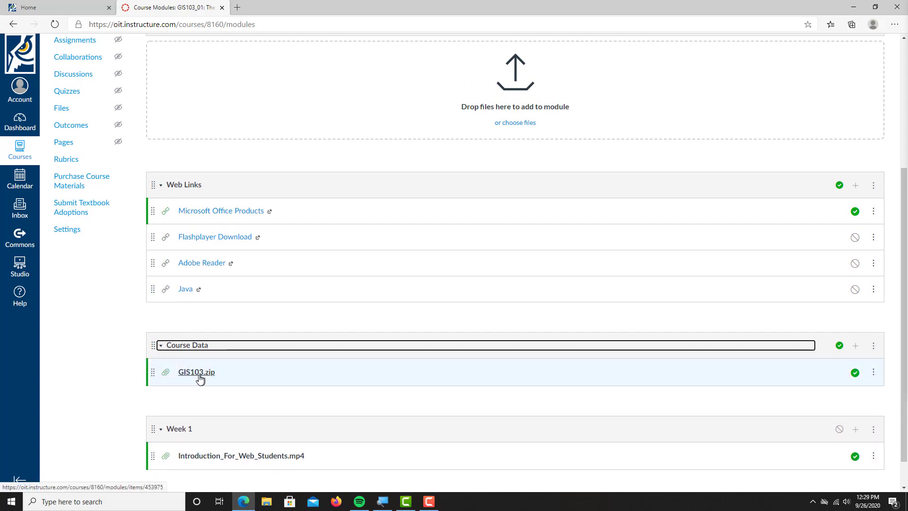
pyautogui.click(194, 374)
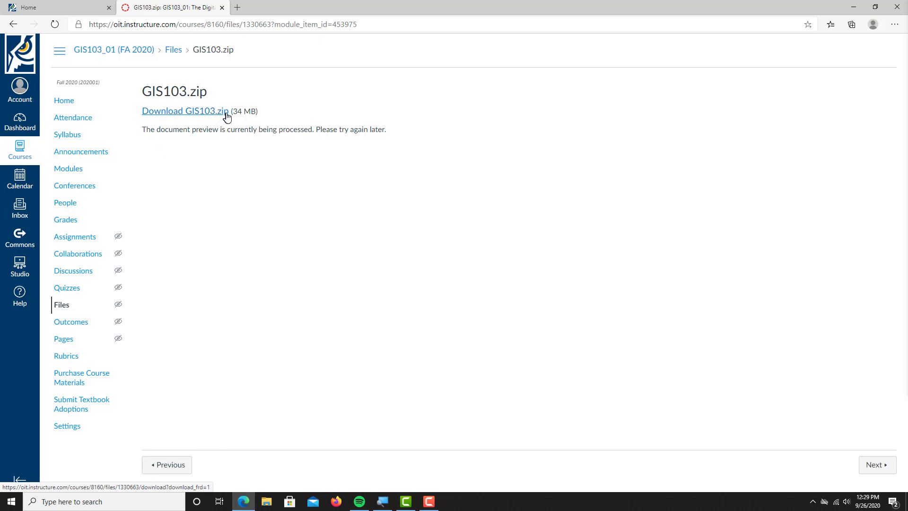
pyautogui.click(210, 112)
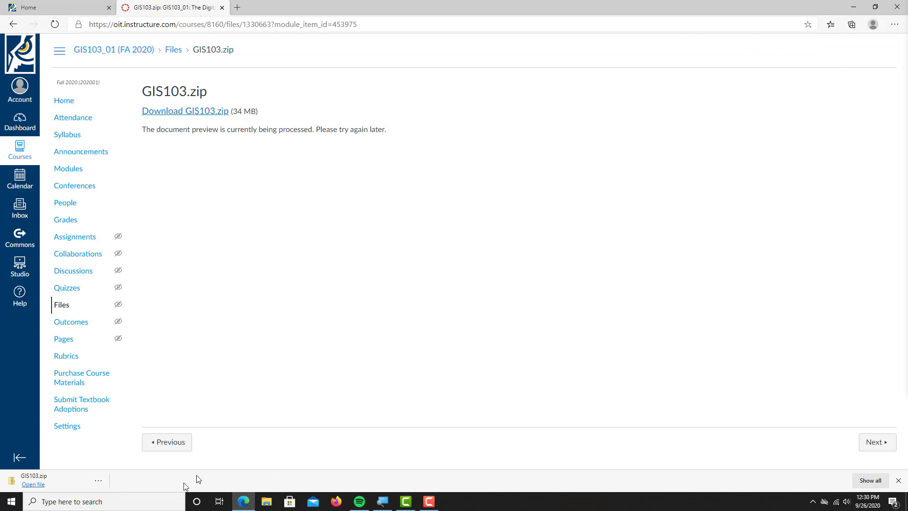
# Open the downloaded GIS103.zip and copy its GIS103 folder to the Desktop.
pyautogui.click(34, 486)
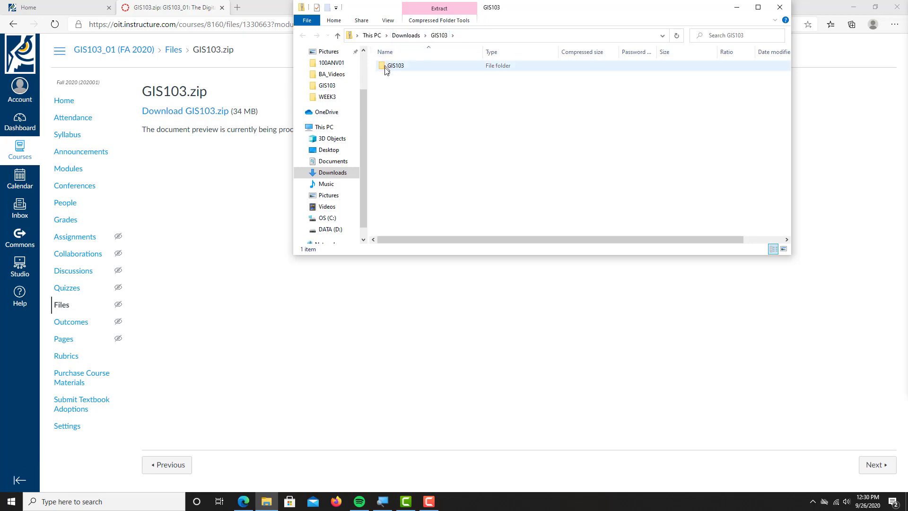
pyautogui.rightClick(401, 67)
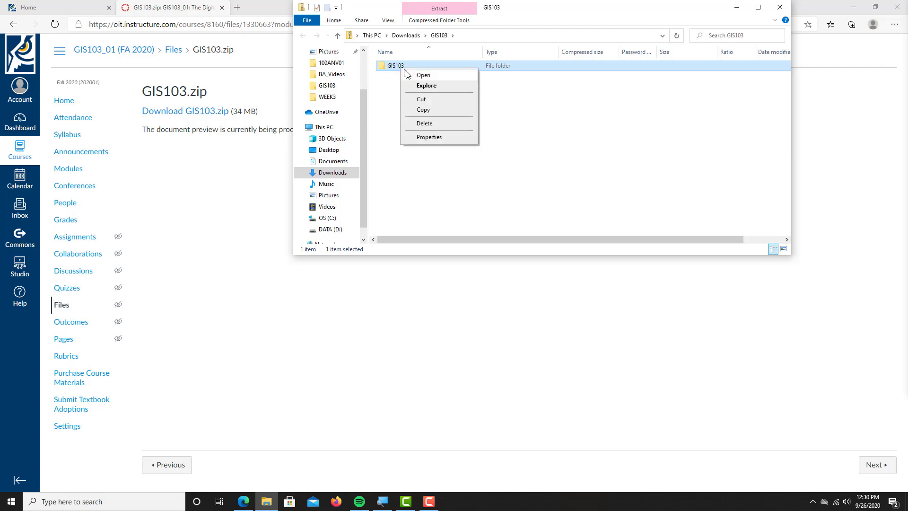
pyautogui.click(431, 109)
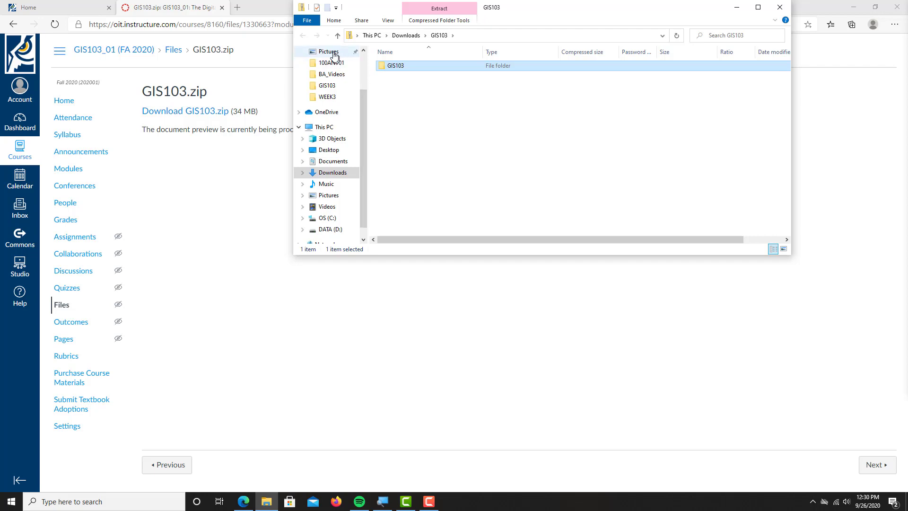
pyautogui.scroll(1, 331, 60)
pyautogui.scroll(1, 333, 65)
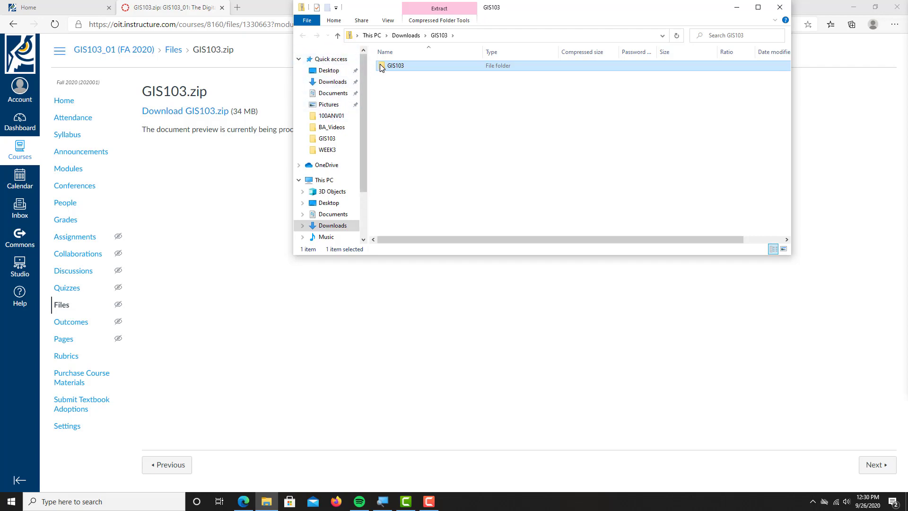
pyautogui.click(336, 74)
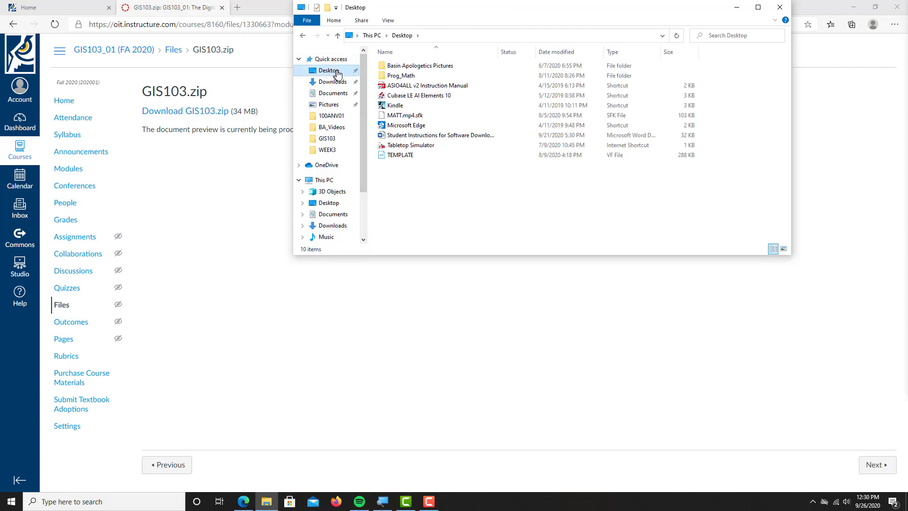
pyautogui.rightClick(491, 208)
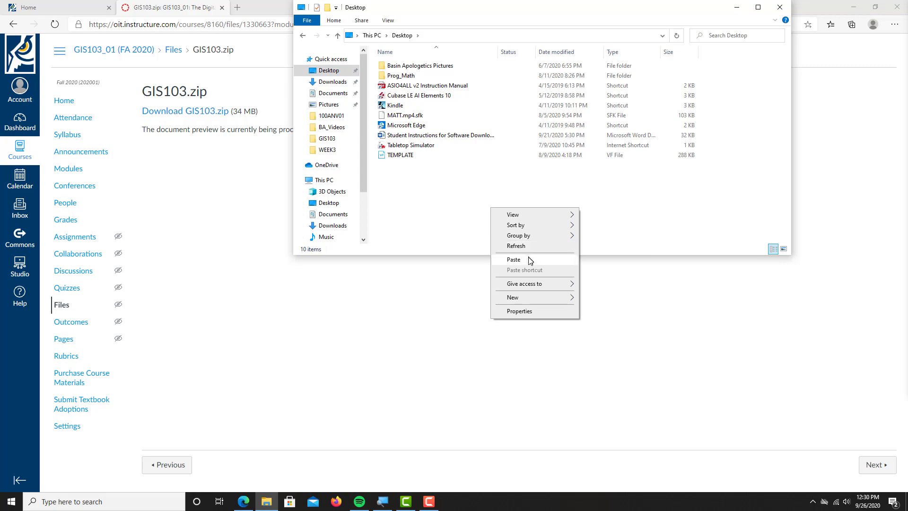
pyautogui.click(514, 259)
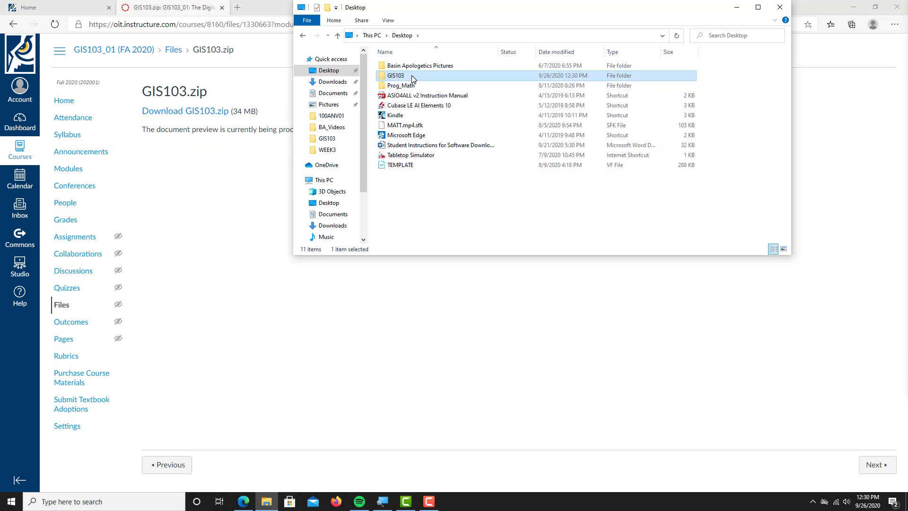
# Examine the contents of the copied GIS103 folder and return to the Desktop folder.
pyautogui.doubleClick(412, 77)
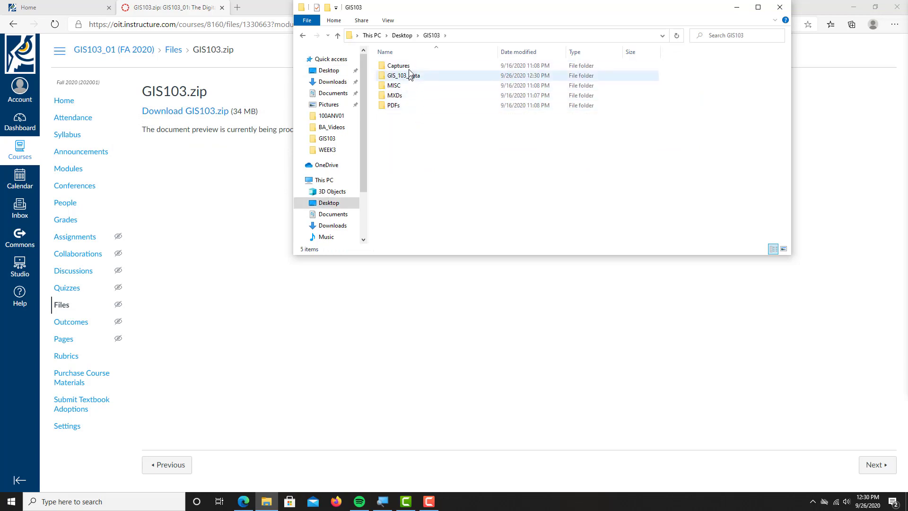
pyautogui.click(433, 37)
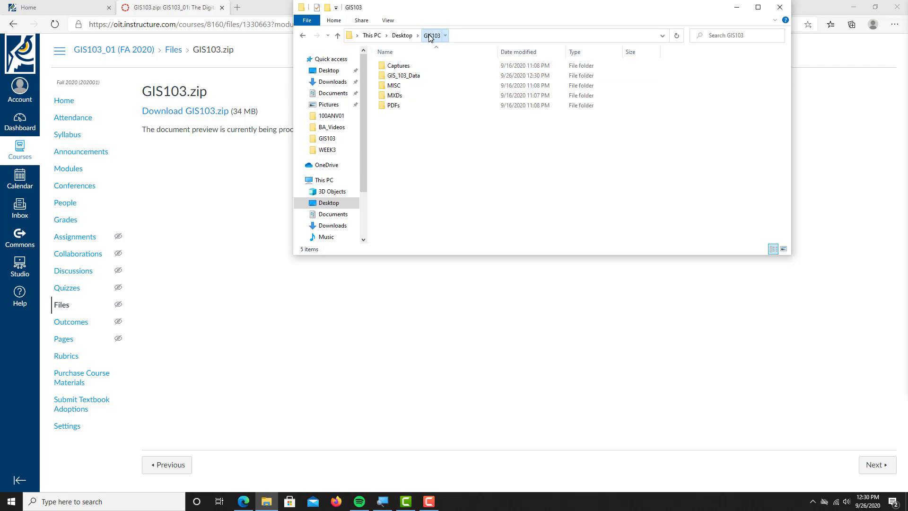
pyautogui.click(403, 36)
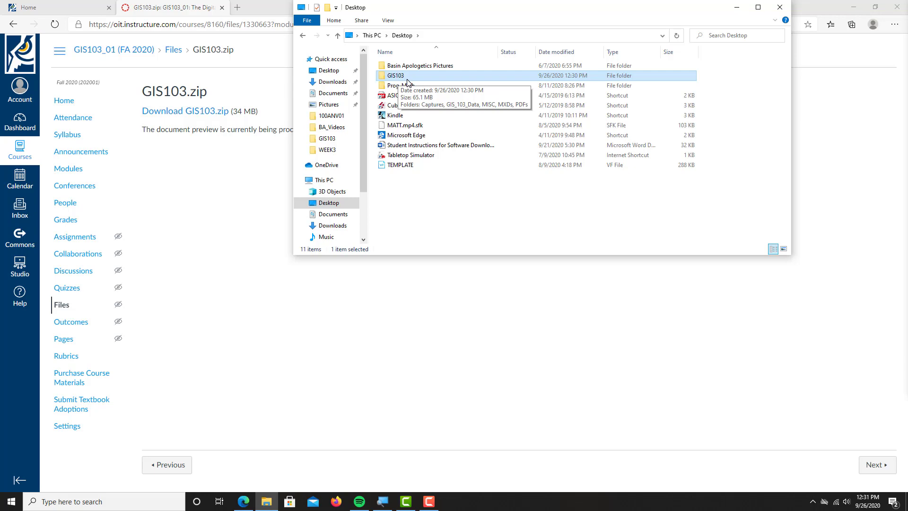
# Minimize the browser window and launch ArcCatalog 10.7.1.
pyautogui.click(853, 7)
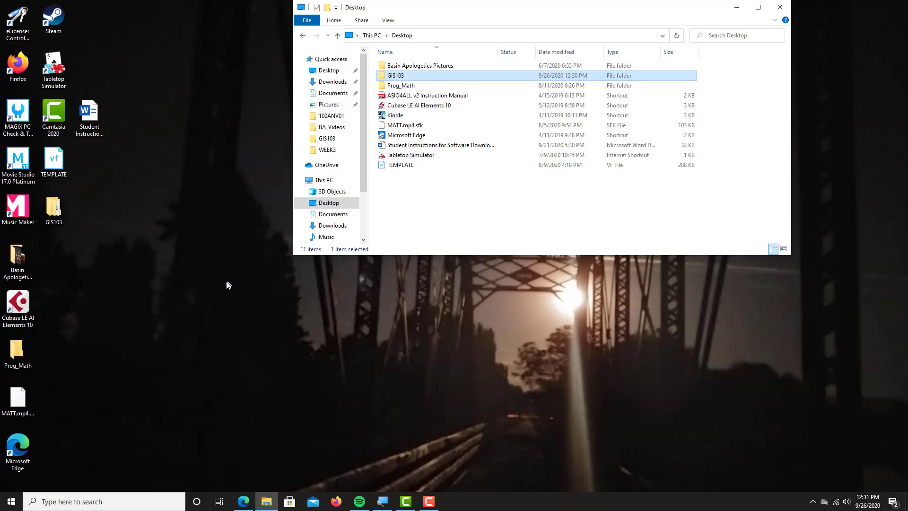
pyautogui.click(11, 503)
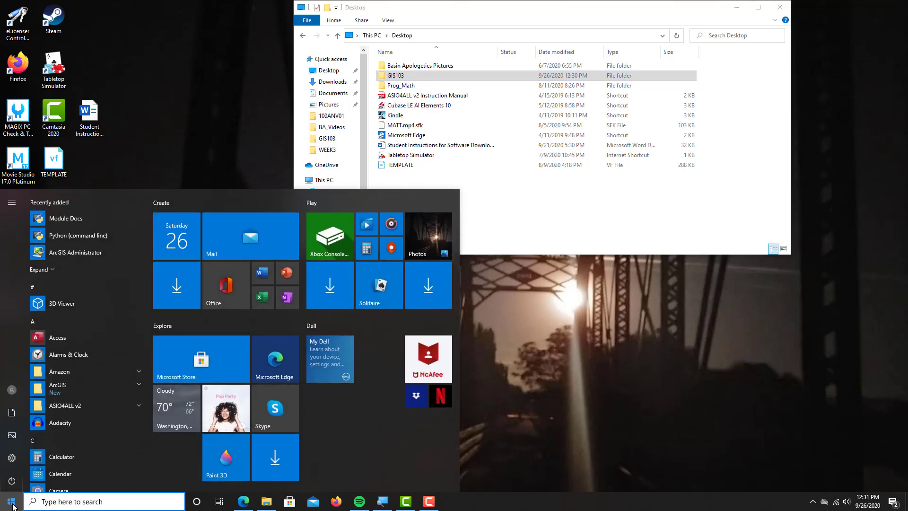
pyautogui.click(12, 502)
pyautogui.click(11, 503)
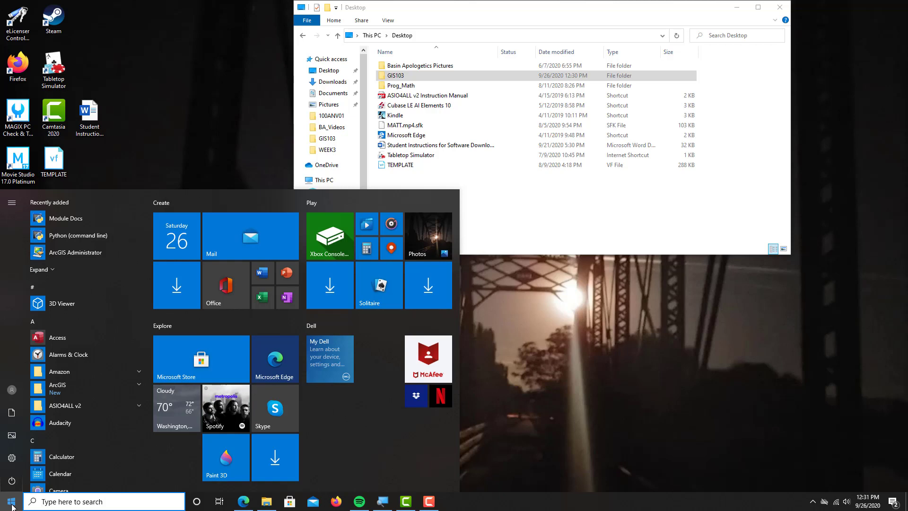
pyautogui.write('arcc')
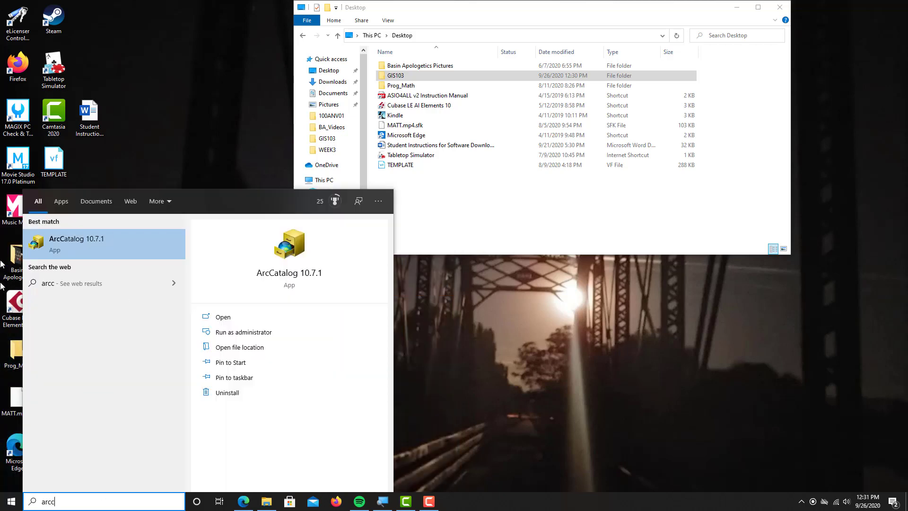
pyautogui.click(84, 251)
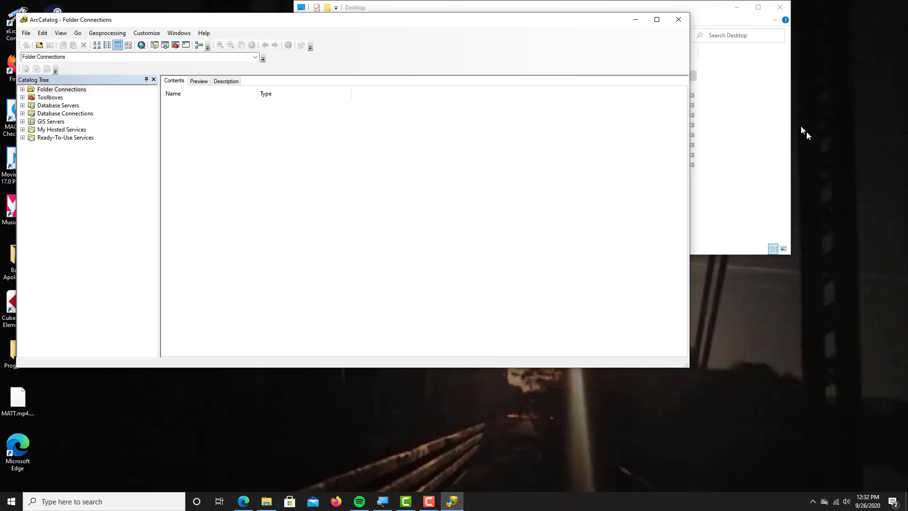
# Add a folder connection to the Desktop in ArcCatalog with Connect To Folder.
pyautogui.click(713, 14)
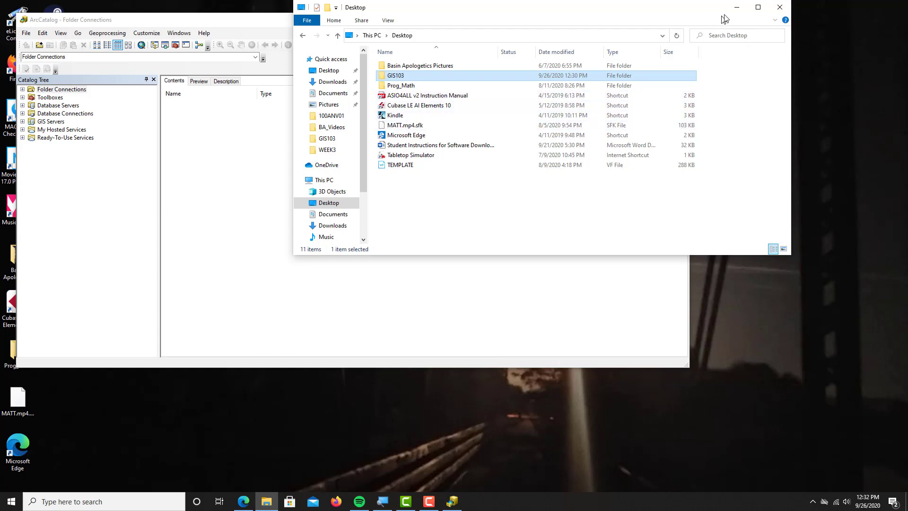
pyautogui.click(203, 188)
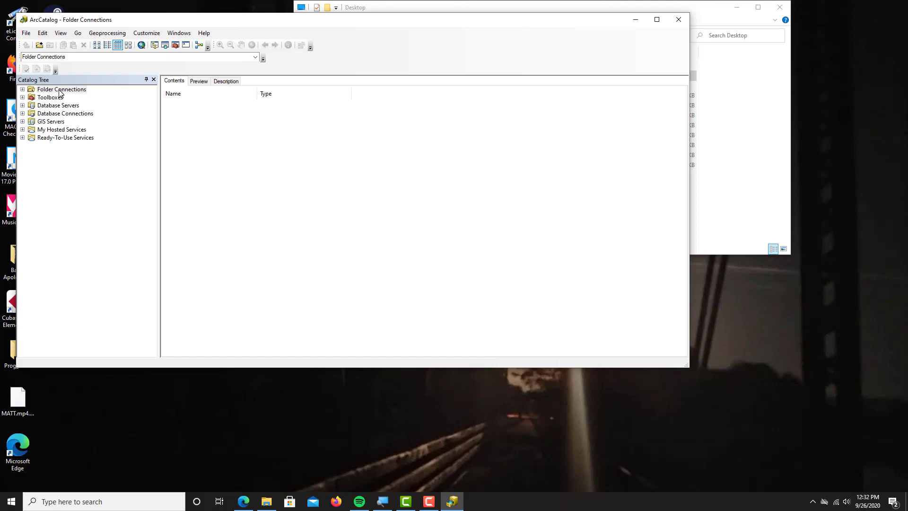
pyautogui.click(23, 90)
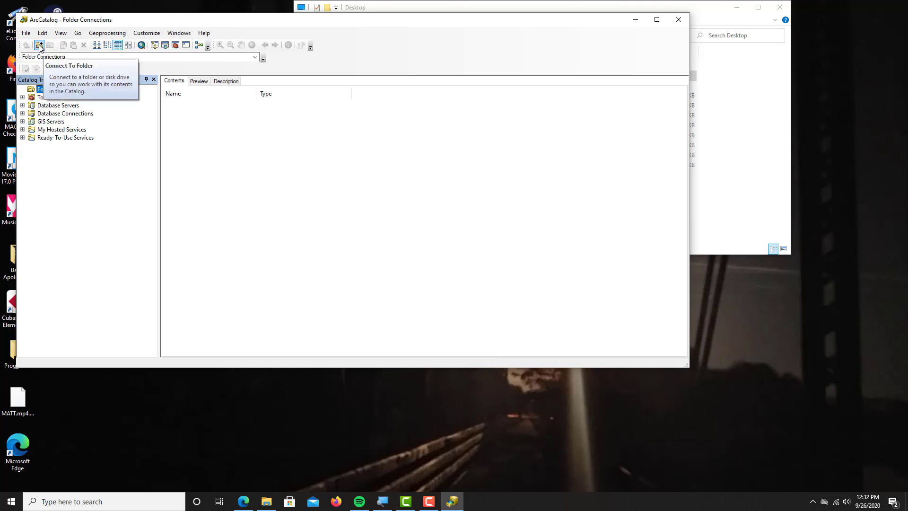
pyautogui.click(40, 46)
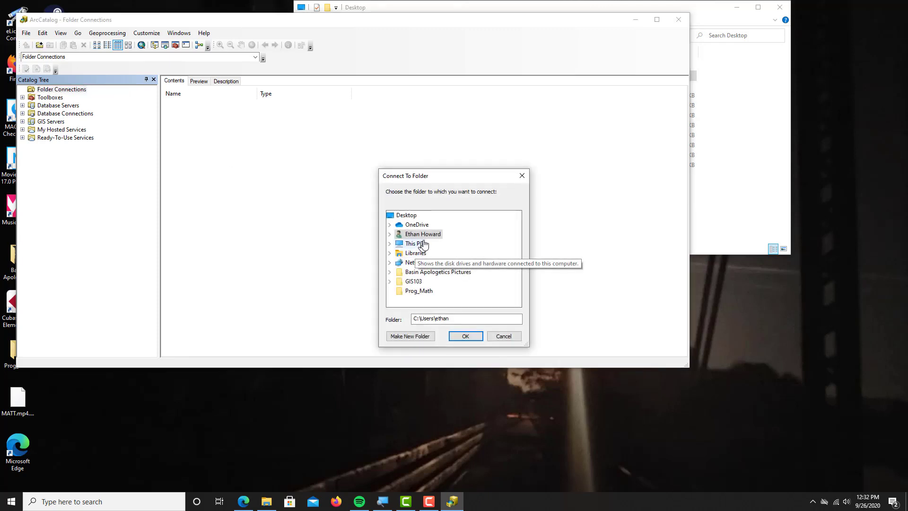
pyautogui.click(410, 216)
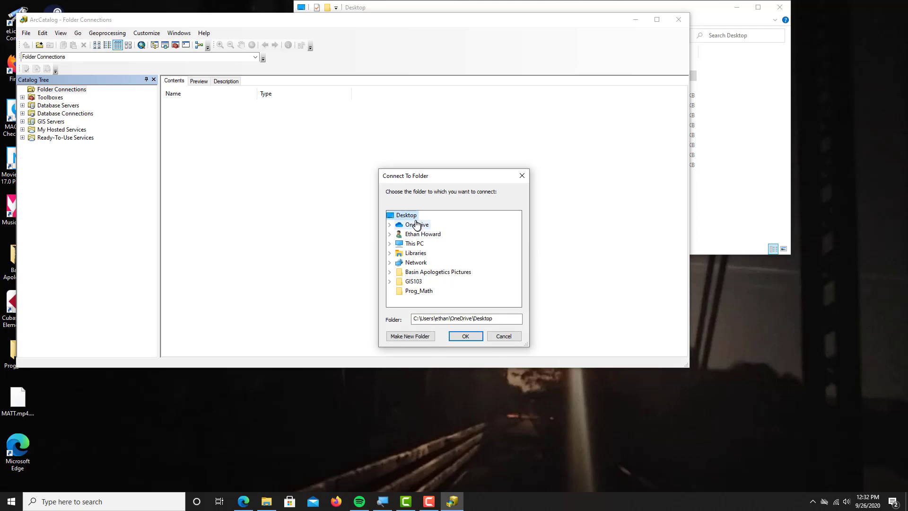
pyautogui.click(467, 336)
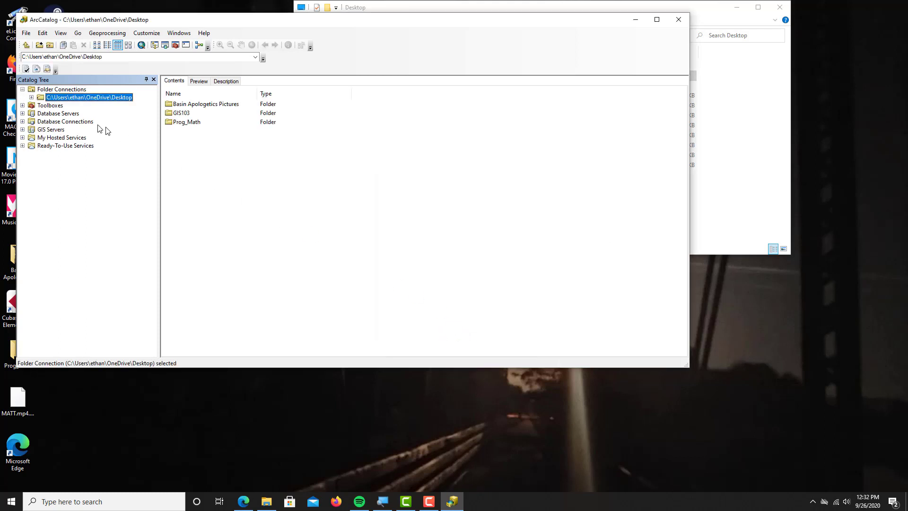
# Browse through the GIS103 folder and its GIS_103_Data subfolder to open the Shapefiles folder in ArcCatalog.
pyautogui.doubleClick(182, 113)
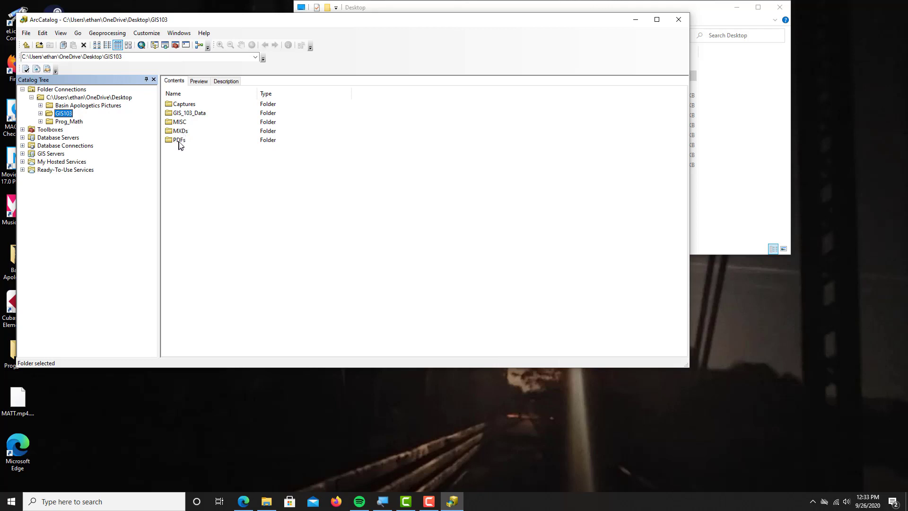
pyautogui.doubleClick(190, 114)
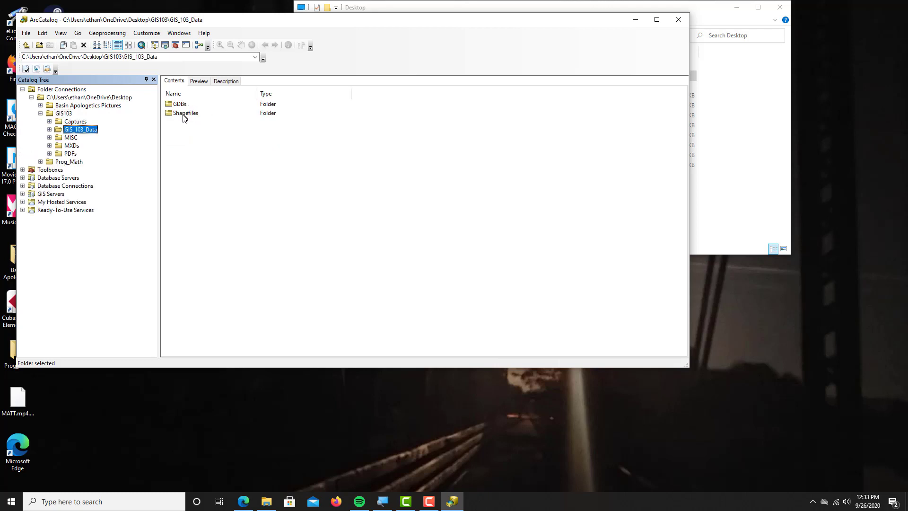
pyautogui.doubleClick(184, 114)
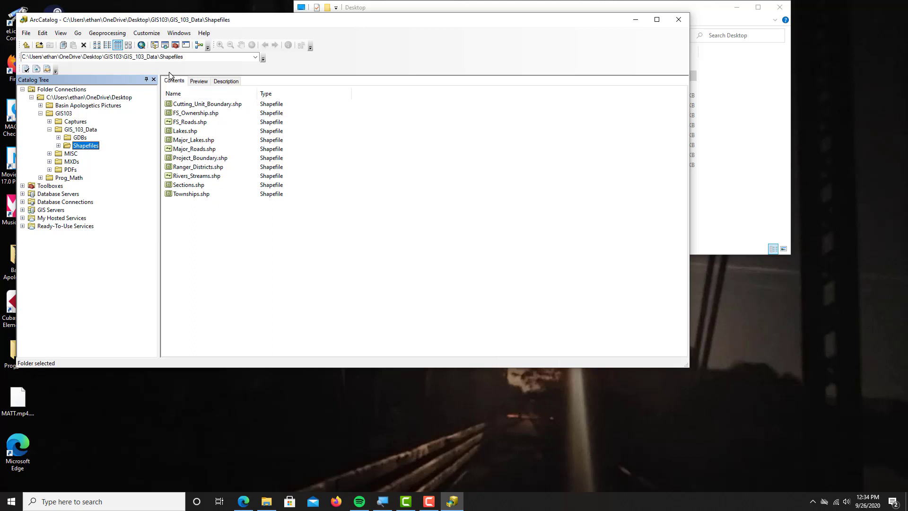
# Copy the Shapefiles folder's path from ArcCatalog and open that location in File Explorer.
pyautogui.click(118, 56)
pyautogui.rightClick(119, 58)
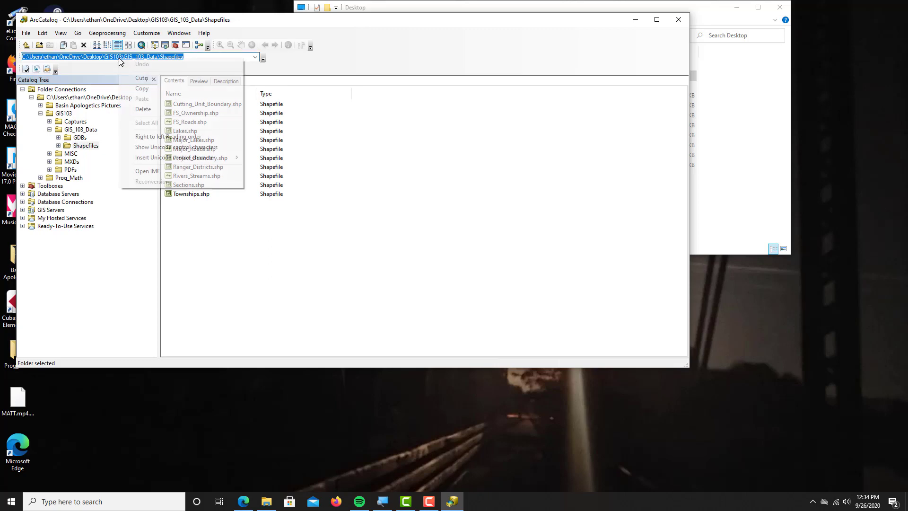
pyautogui.click(142, 88)
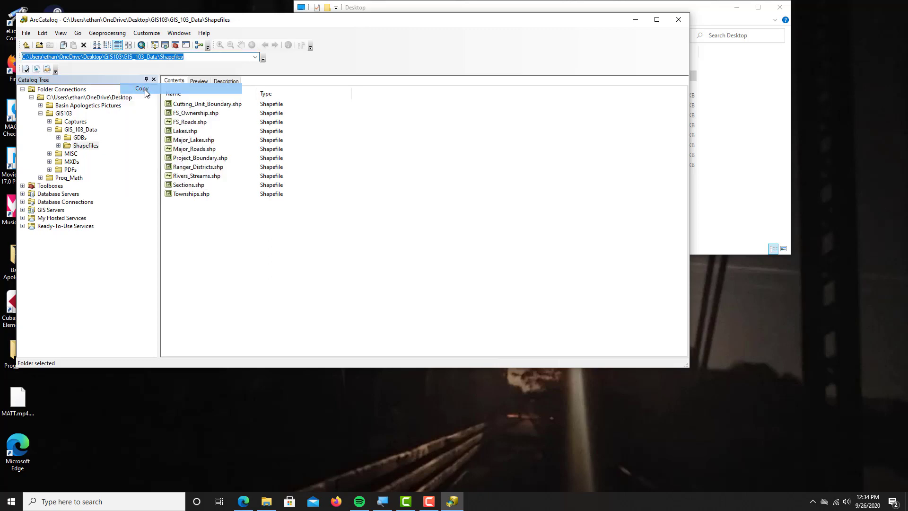
pyautogui.click(717, 171)
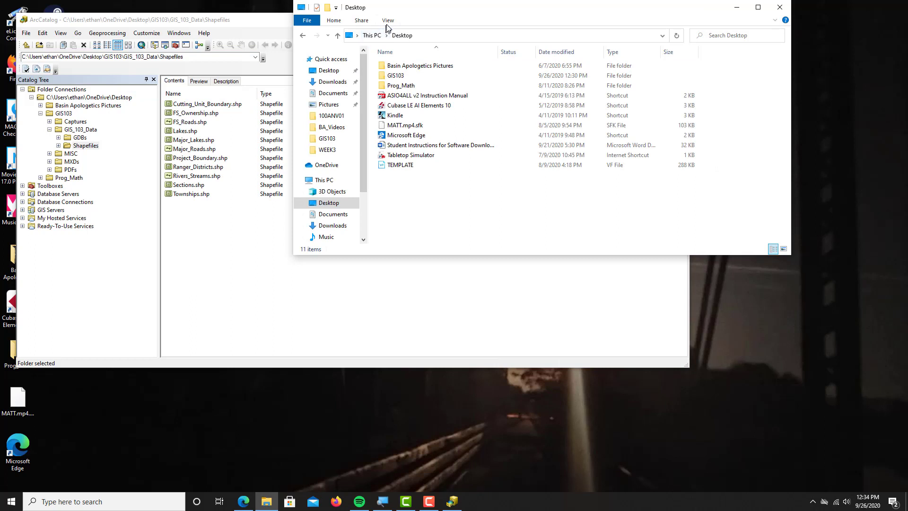
pyautogui.click(428, 37)
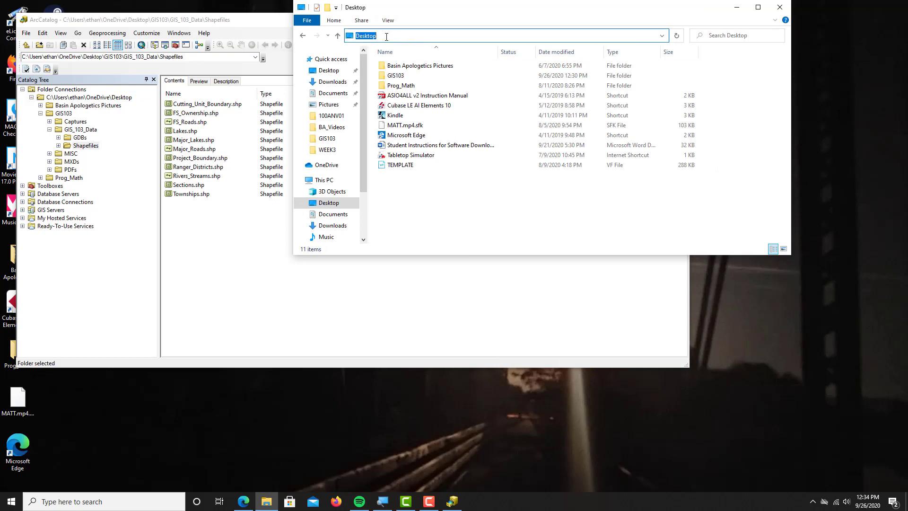
pyautogui.hotkey('ctrl', 'v')
pyautogui.press('Return')
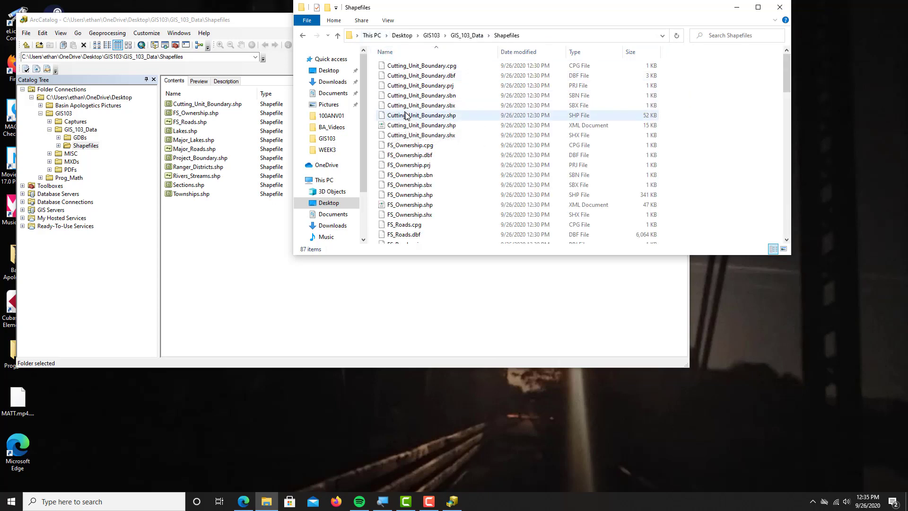
# Examine the component files that make up each shapefile in File Explorer and close the Explorer window.
pyautogui.scroll(-8, 406, 116)
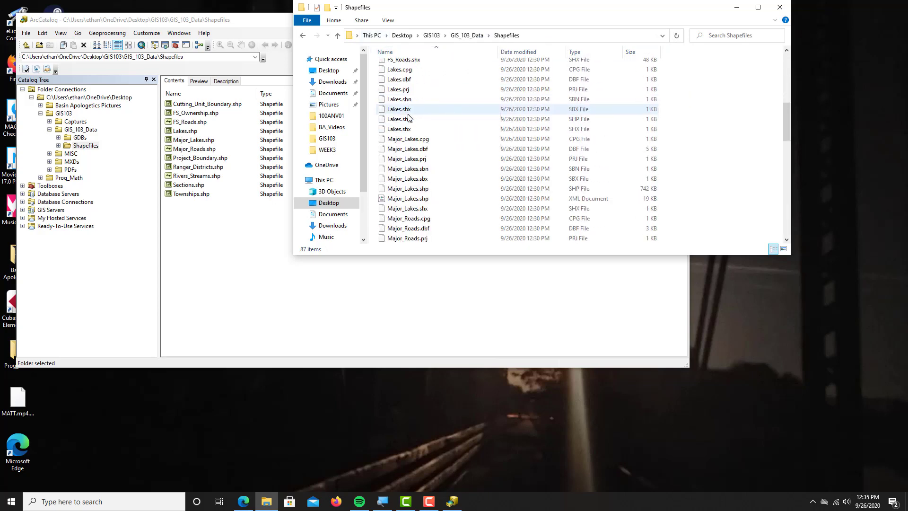
pyautogui.scroll(-3, 408, 118)
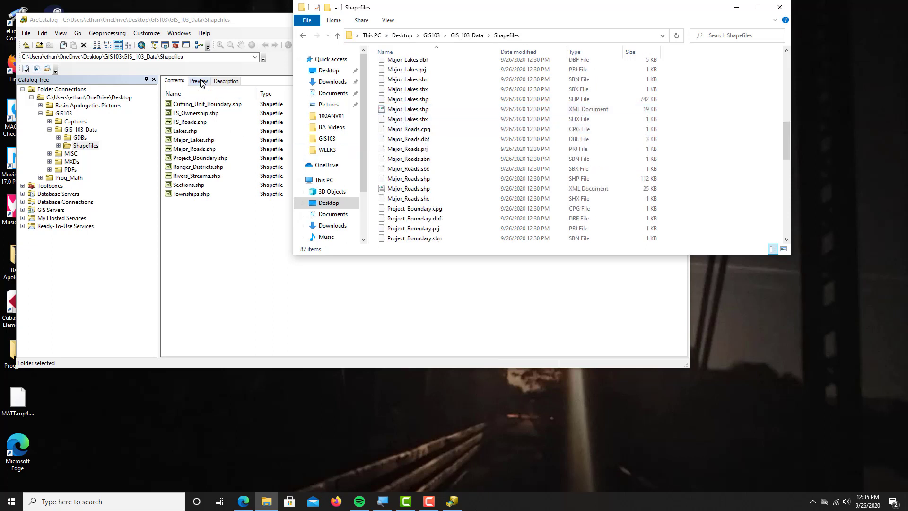
pyautogui.scroll(-6, 410, 102)
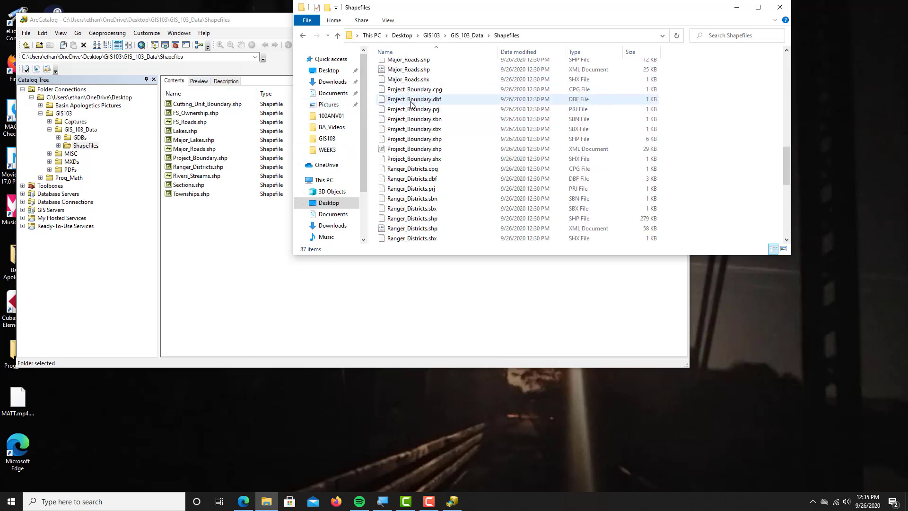
pyautogui.scroll(-6, 412, 104)
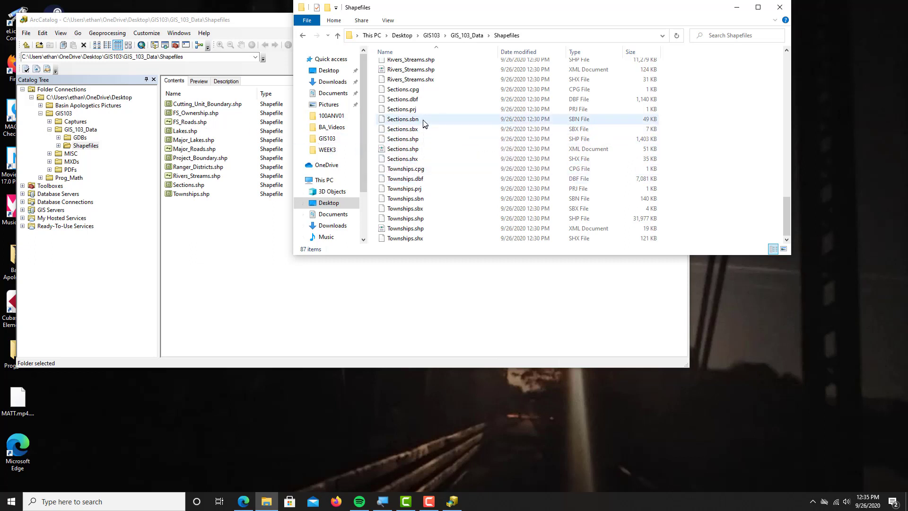
pyautogui.scroll(2, 419, 115)
pyautogui.scroll(20, 419, 115)
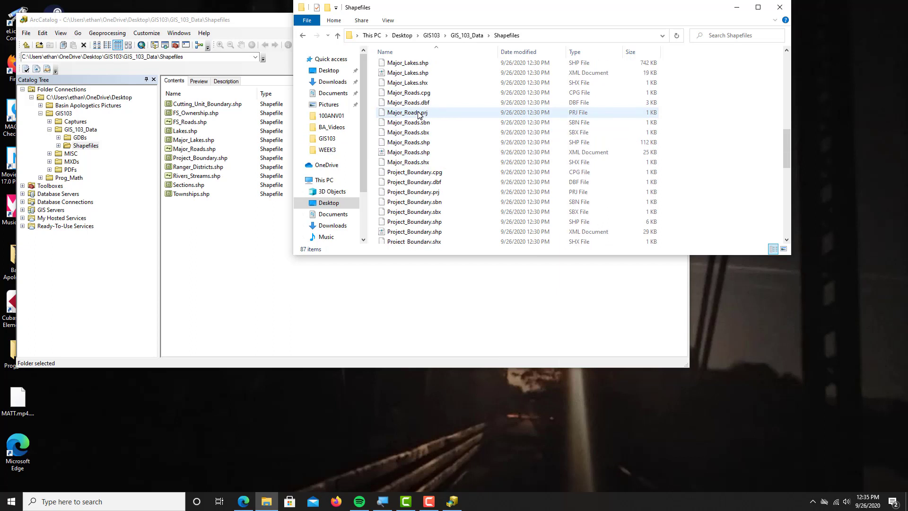
pyautogui.scroll(3, 419, 113)
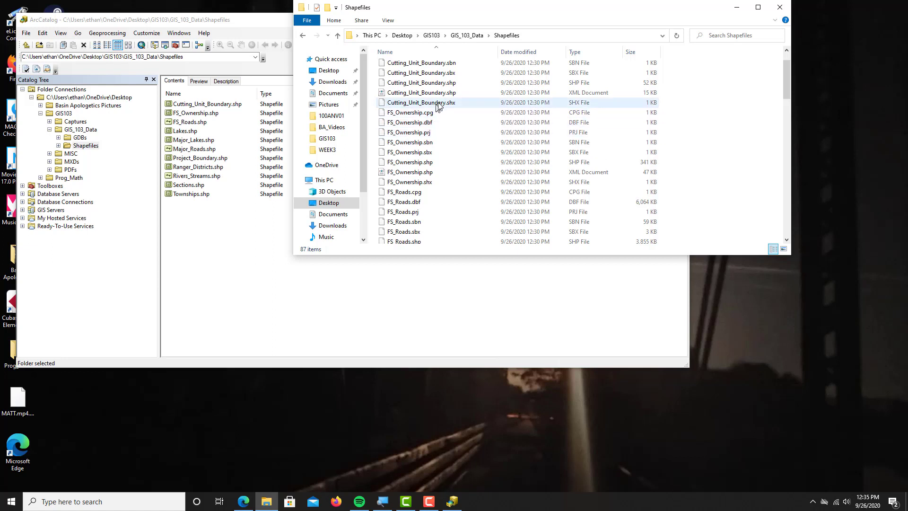
pyautogui.scroll(1, 463, 129)
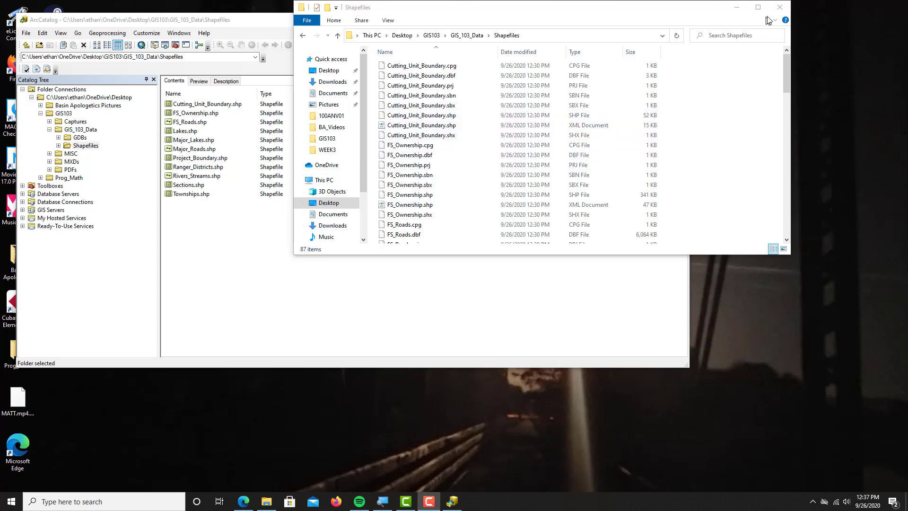
pyautogui.click(780, 7)
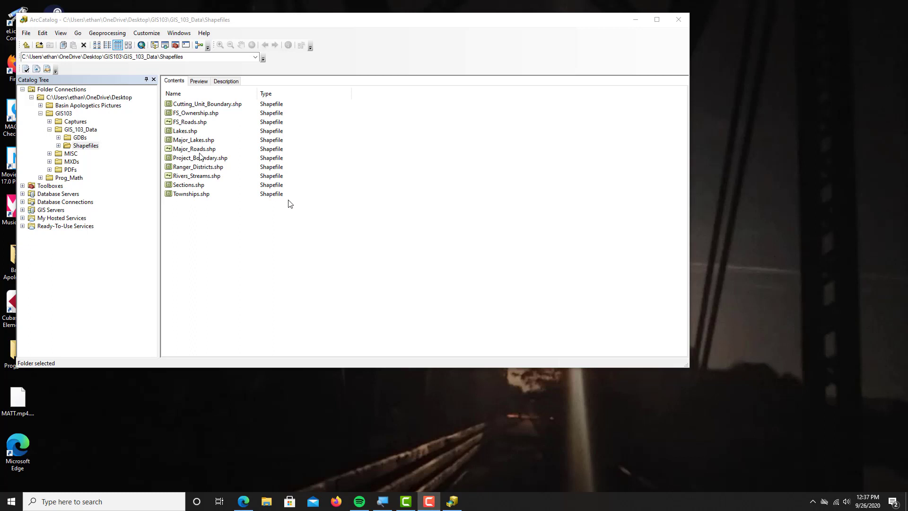
# Launch ArcMap from ArcCatalog and browse with Add Data through the Desktop connection to GIS103\GIS_103_Data\Shapefiles.
pyautogui.click(142, 45)
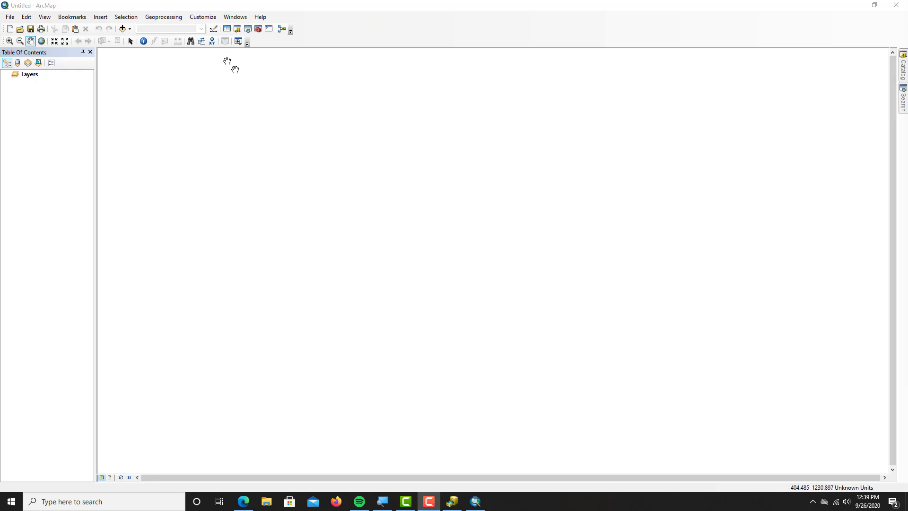
pyautogui.click(130, 30)
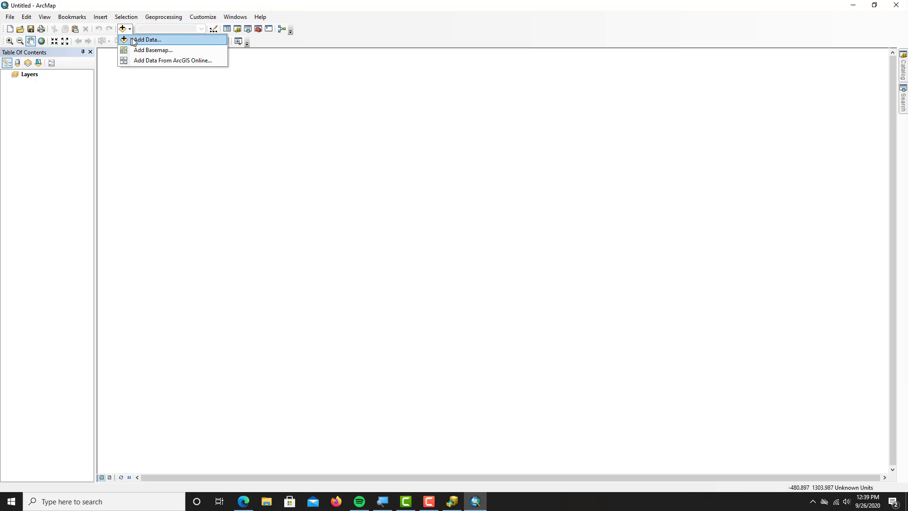
pyautogui.click(150, 42)
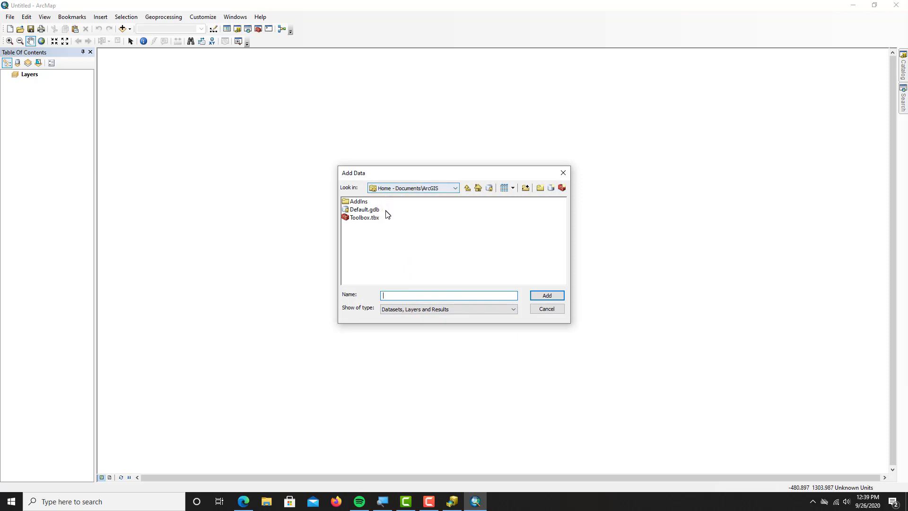
pyautogui.click(403, 189)
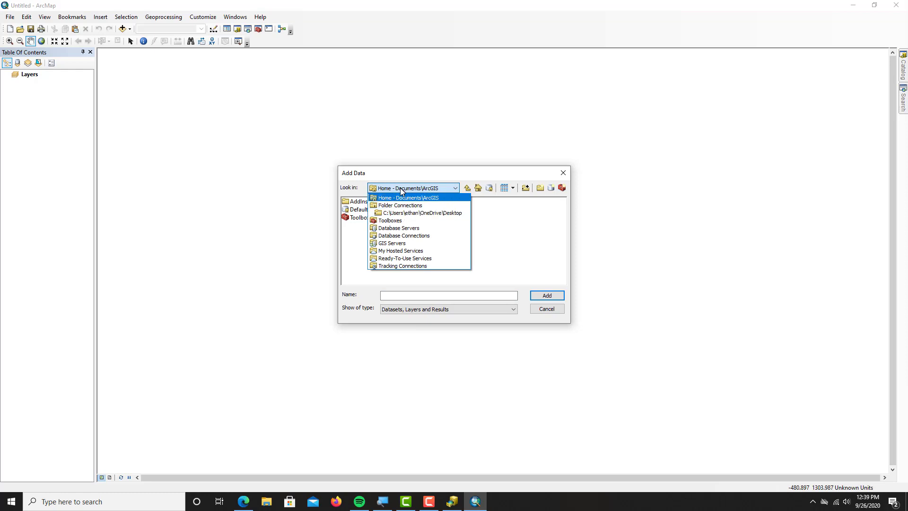
pyautogui.click(402, 190)
pyautogui.click(406, 189)
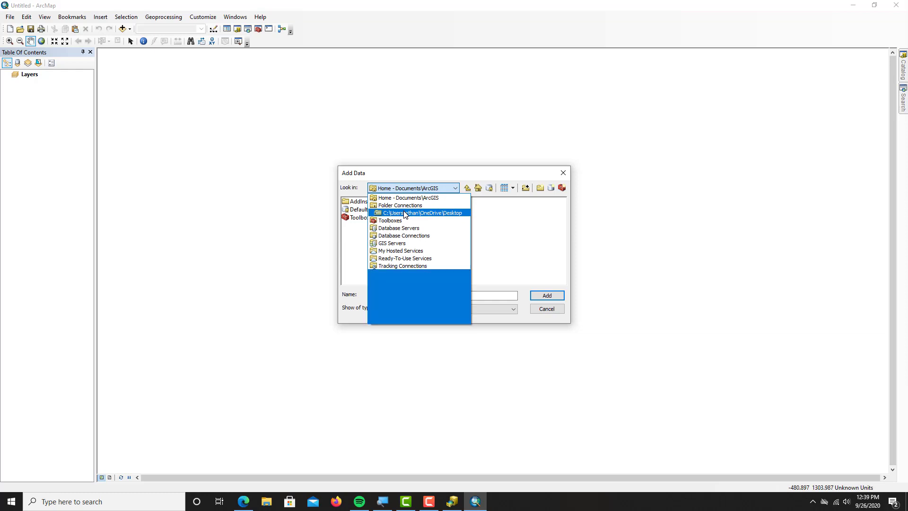
pyautogui.click(406, 214)
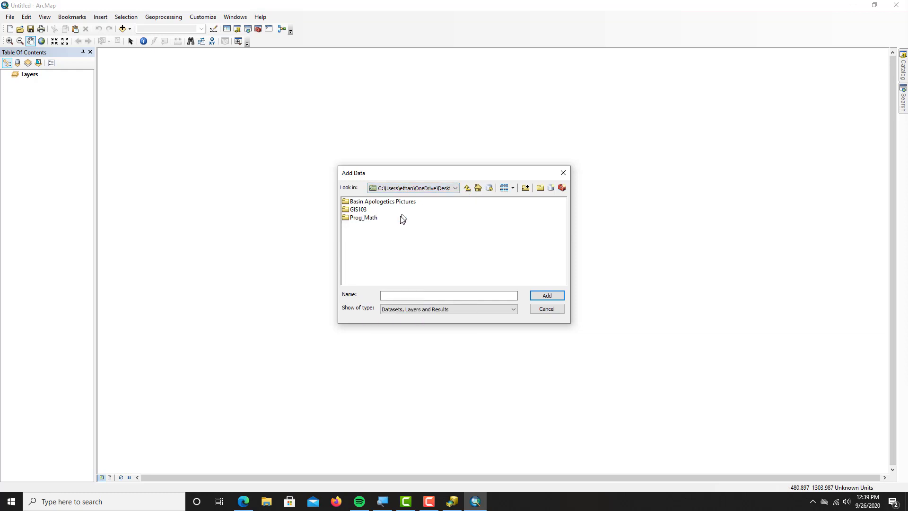
pyautogui.doubleClick(362, 209)
pyautogui.doubleClick(372, 212)
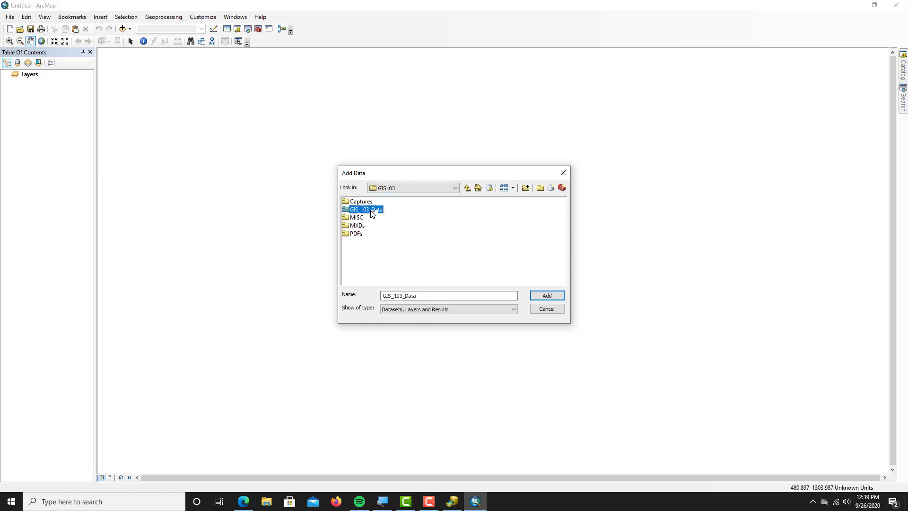
pyautogui.click(362, 213)
pyautogui.doubleClick(362, 213)
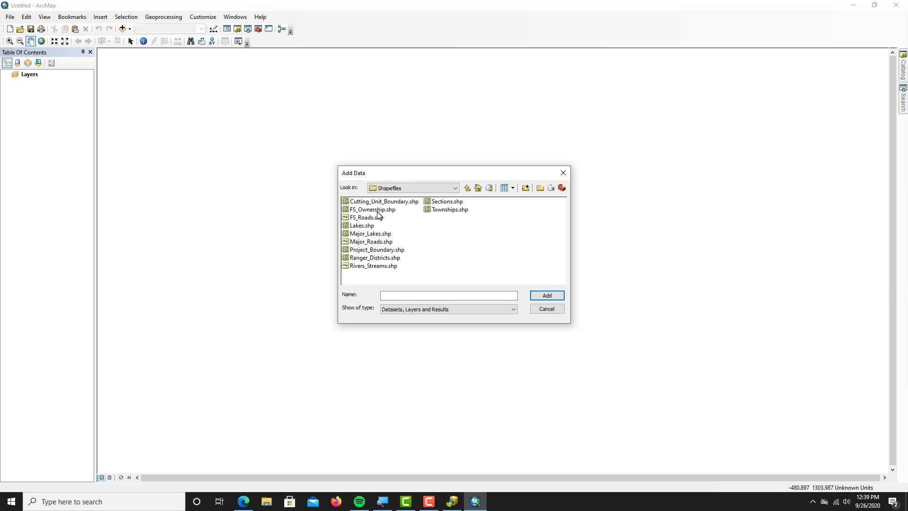
# Add FS_Ownership.shp, Cutting_Unit_Boundary.shp and FS_Roads.shp together to the map.
pyautogui.click(377, 211)
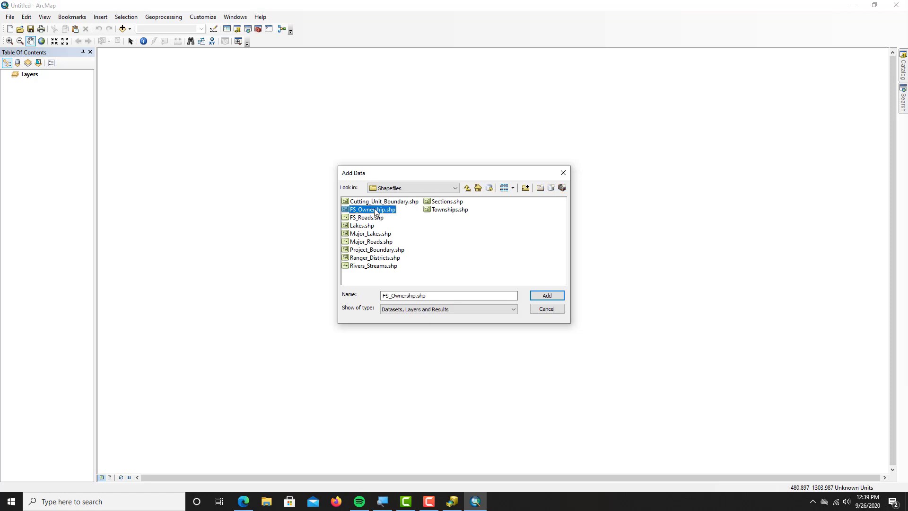
pyautogui.keyDown('ctrl'); pyautogui.click(374, 202); pyautogui.keyUp('ctrl')
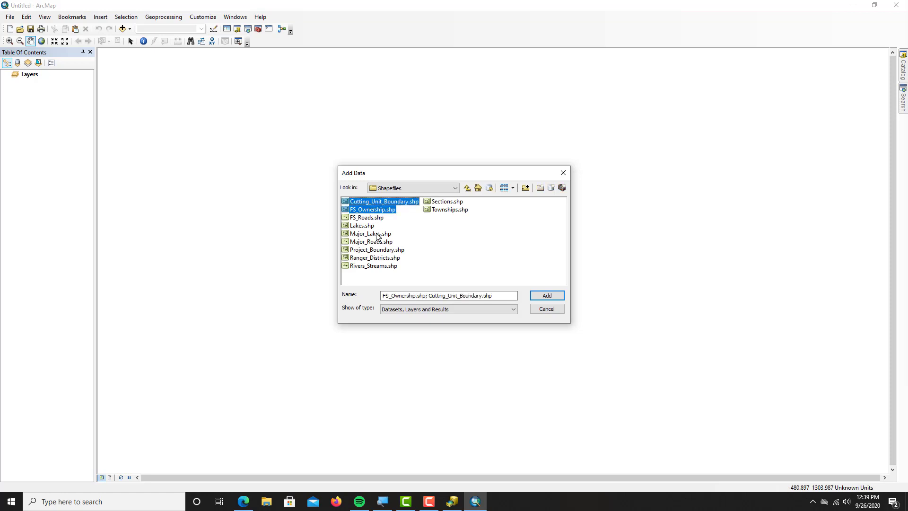
pyautogui.keyDown('ctrl'); pyautogui.click(374, 219); pyautogui.keyUp('ctrl')
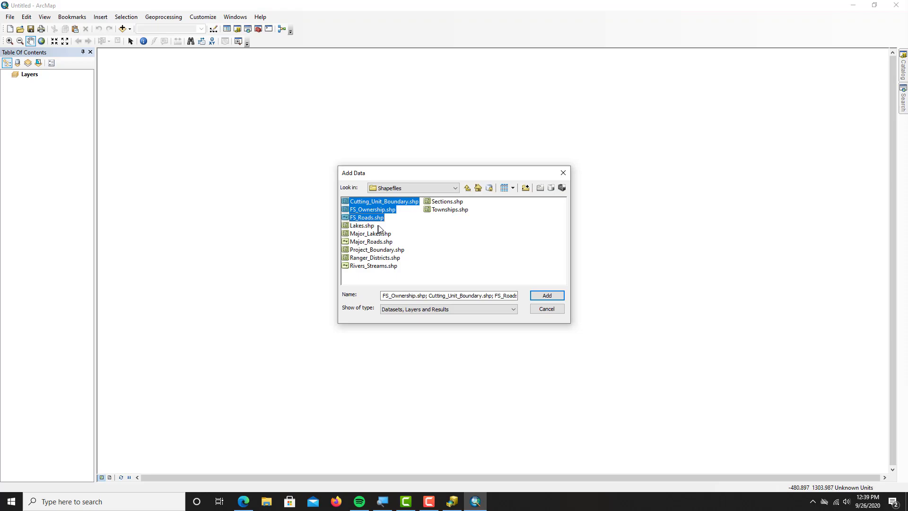
pyautogui.click(536, 296)
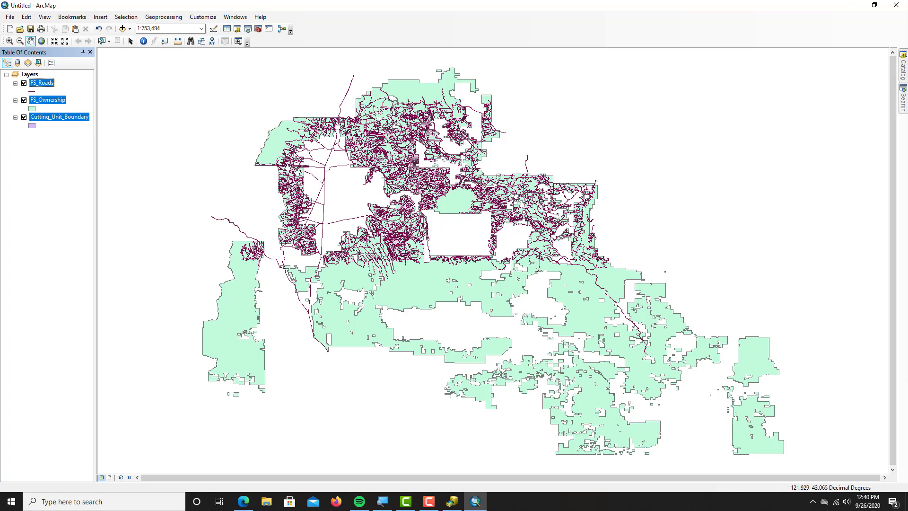
# Move the FS_Ownership layer below Cutting_Unit_Boundary in the layer drawing order.
pyautogui.click(52, 139)
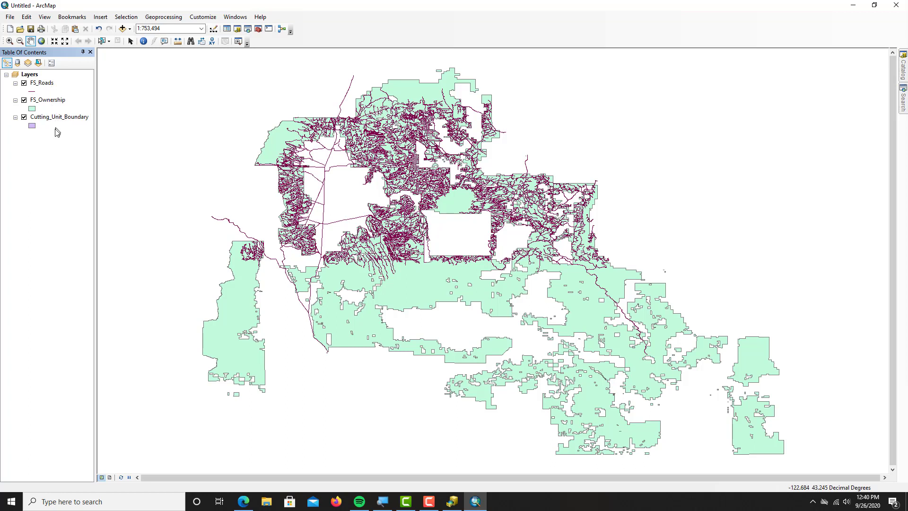
pyautogui.click(54, 101)
pyautogui.moveTo(52, 107); pyautogui.dragTo(55, 136)
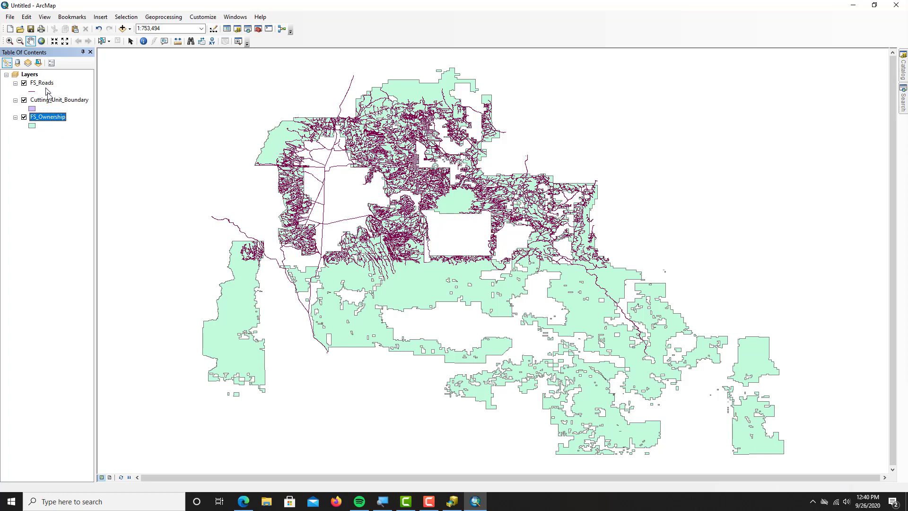
# Zoom the map to the extent of the Cutting_Unit_Boundary layer.
pyautogui.click(56, 103)
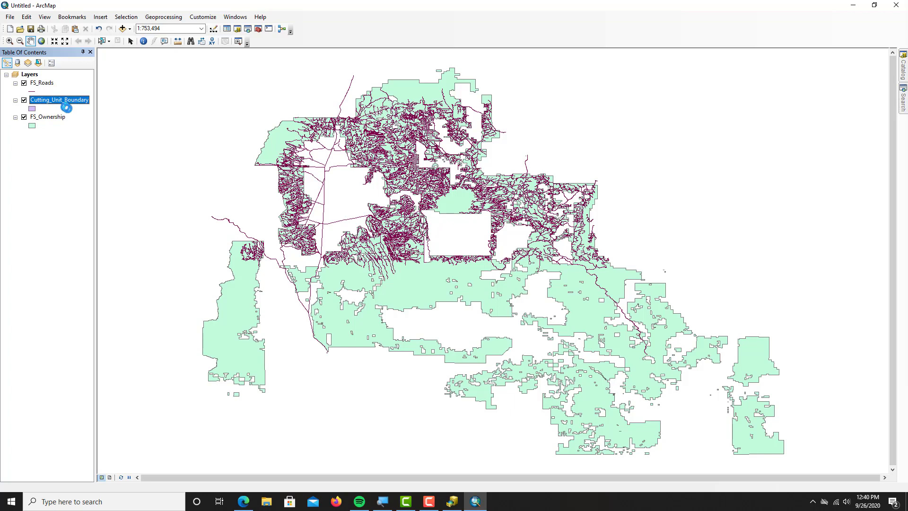
pyautogui.rightClick(59, 103)
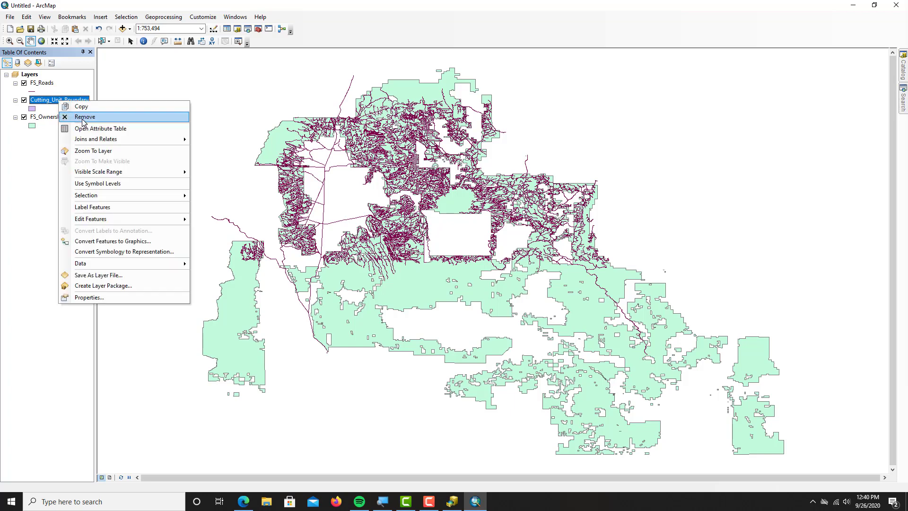
pyautogui.click(94, 151)
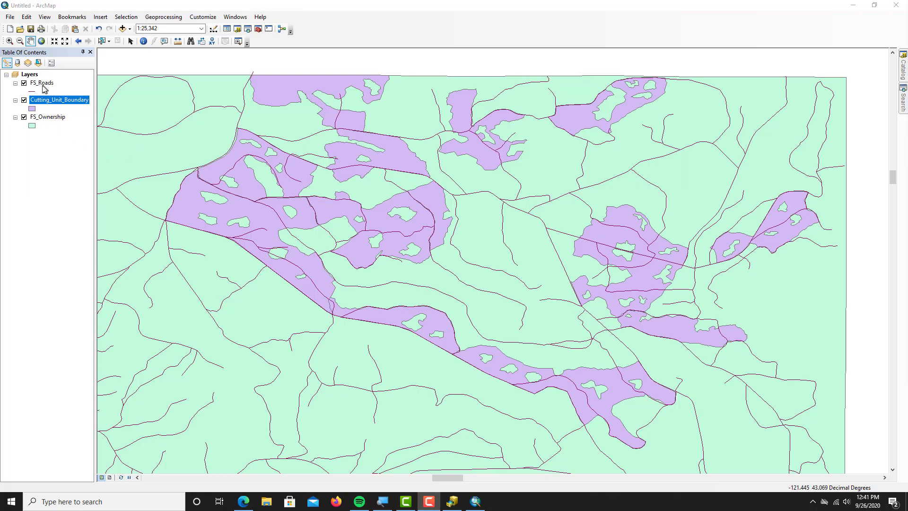
# Symbolize the Cutting_Unit_Boundary layer with the Biohazard Overlay fill.
pyautogui.click(31, 110)
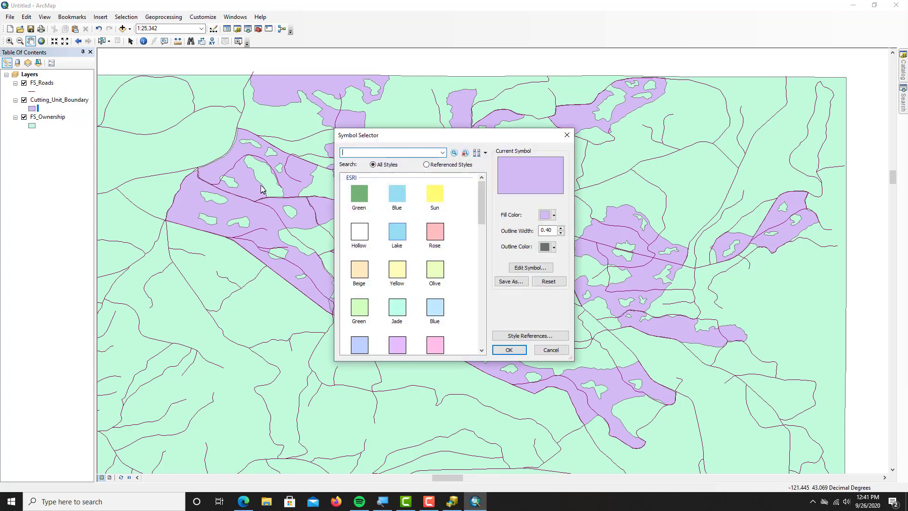
pyautogui.click(440, 275)
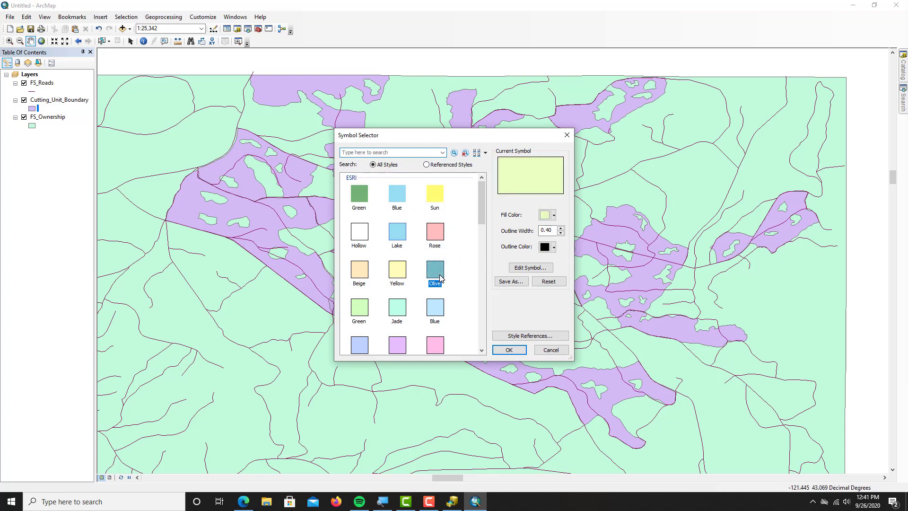
pyautogui.scroll(-3, 440, 278)
pyautogui.scroll(-3, 441, 278)
pyautogui.scroll(-3, 441, 278)
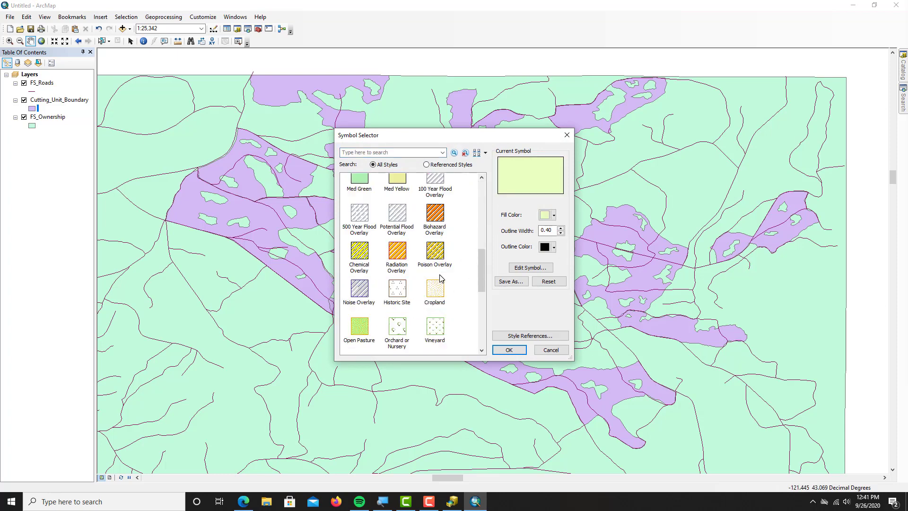
pyautogui.click(436, 221)
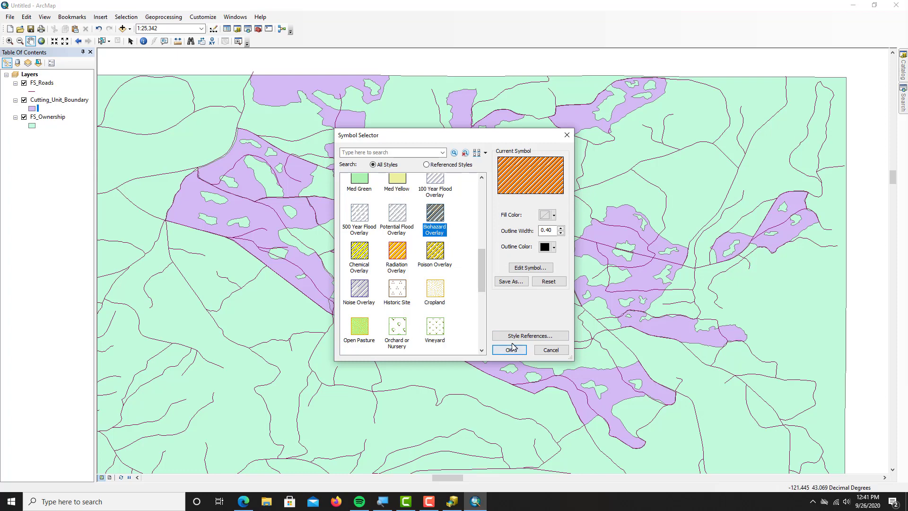
pyautogui.click(522, 354)
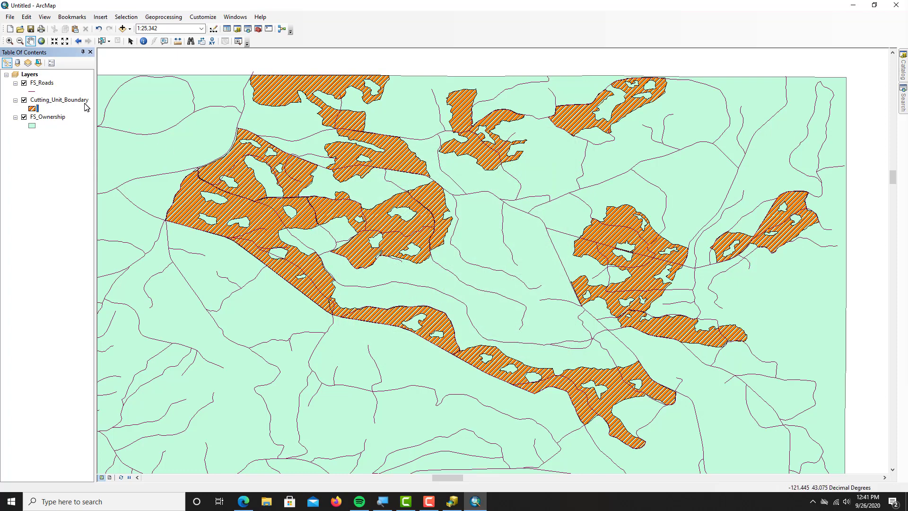
# Remove the outline from the FS_Ownership polygons by setting the outline width to 0.
pyautogui.click(32, 127)
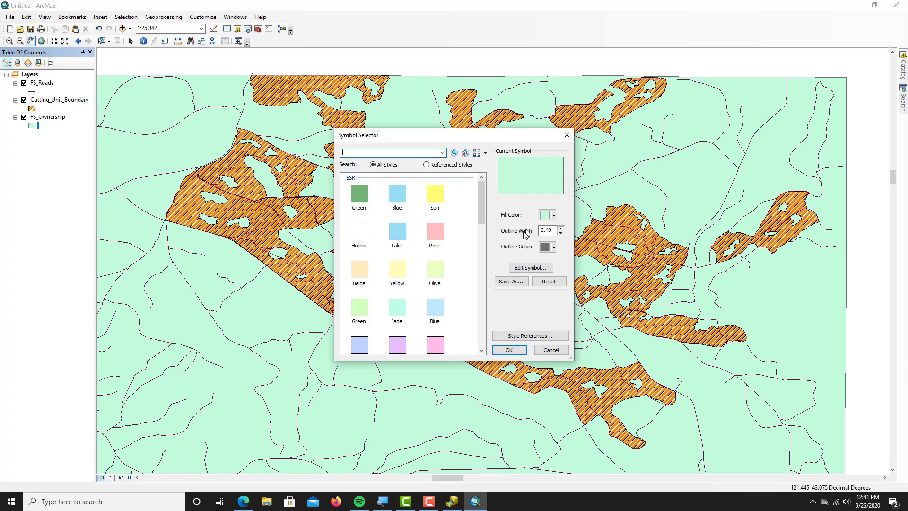
pyautogui.click(560, 233)
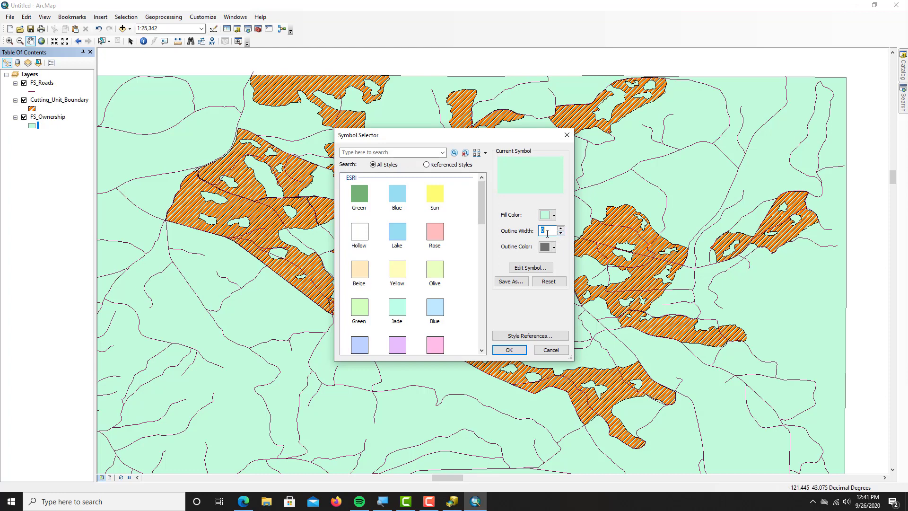
pyautogui.click(505, 350)
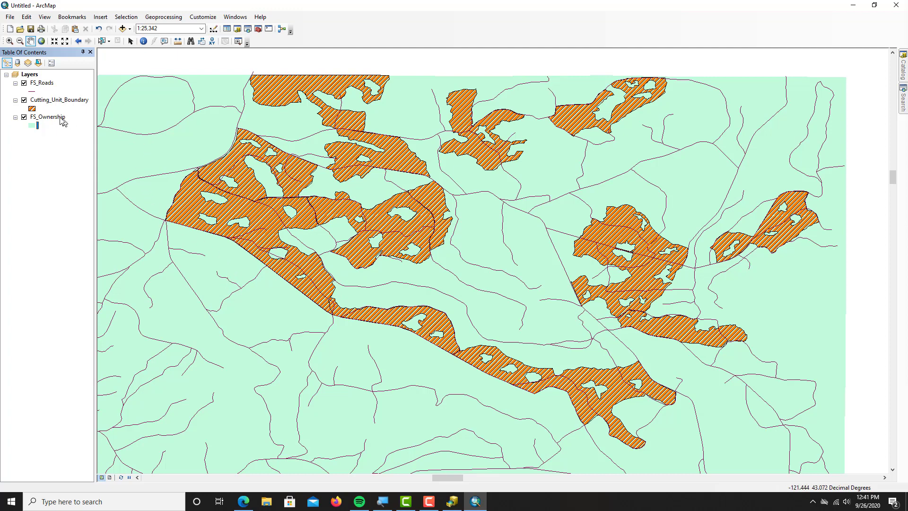
# Change the FS_Roads line color to black and apply the symbol.
pyautogui.click(32, 92)
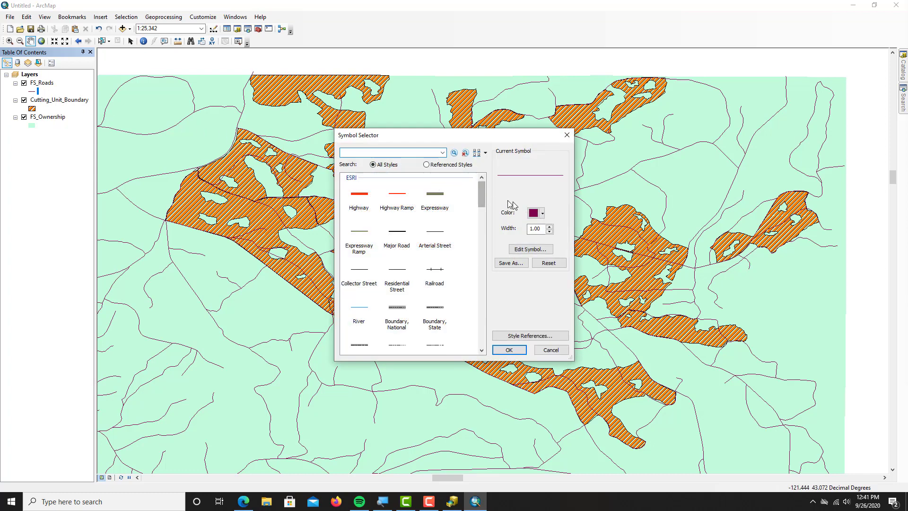
pyautogui.click(537, 214)
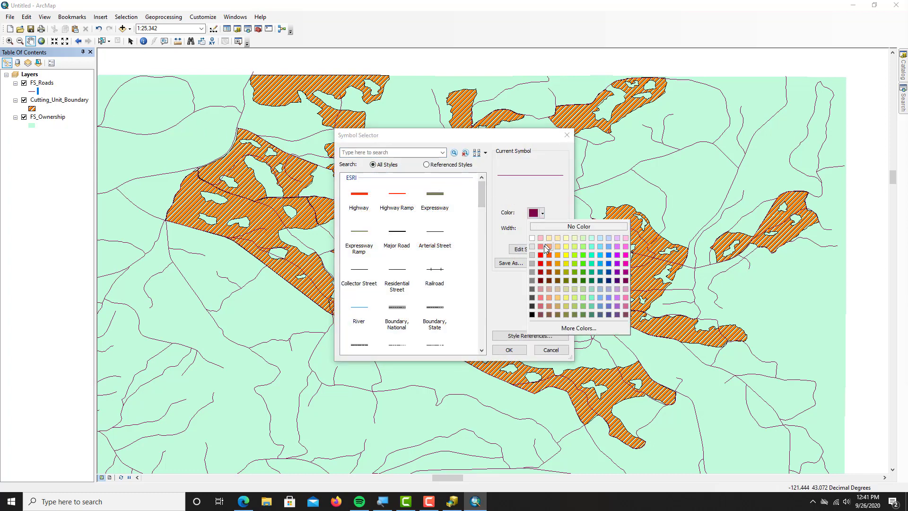
pyautogui.click(532, 316)
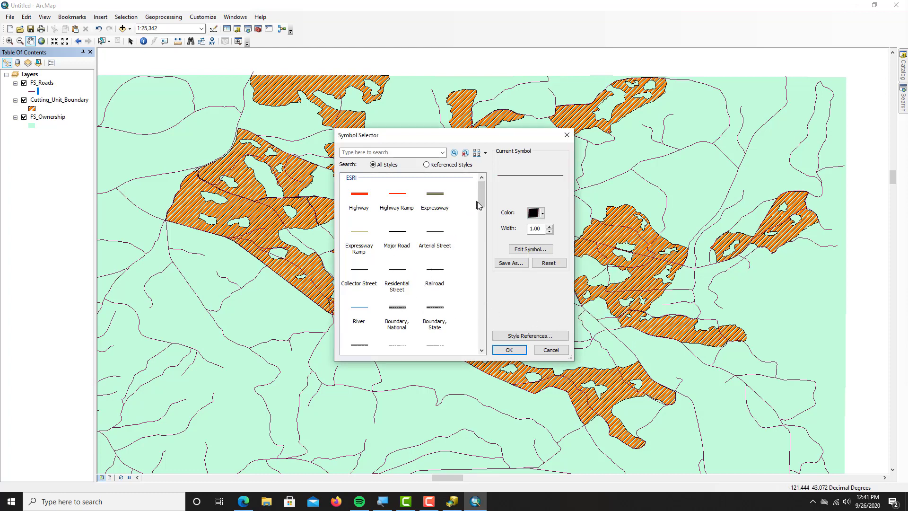
pyautogui.moveTo(481, 208); pyautogui.dragTo(480, 247)
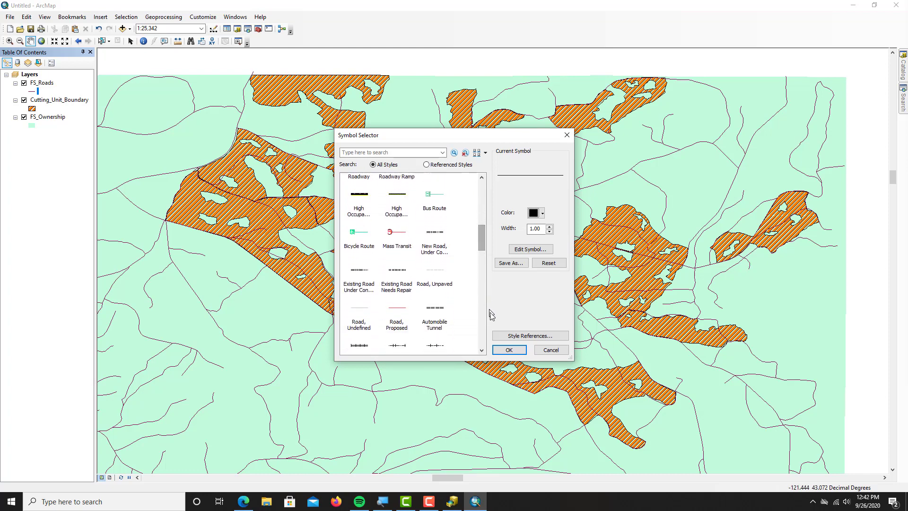
pyautogui.click(505, 350)
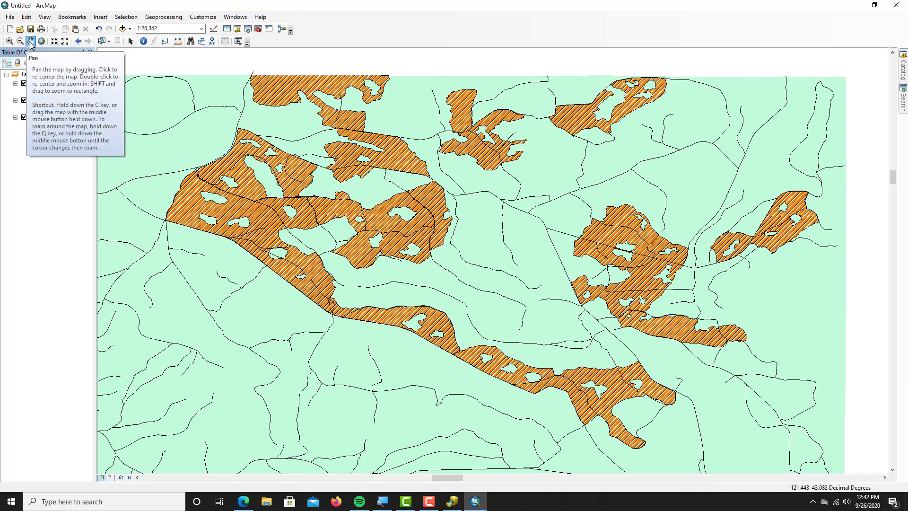
# Pan around the cutting units in the data view, zoom out, and zoom back in to 1:24,000 in fixed increments.
pyautogui.moveTo(225, 169); pyautogui.dragTo(258, 268)
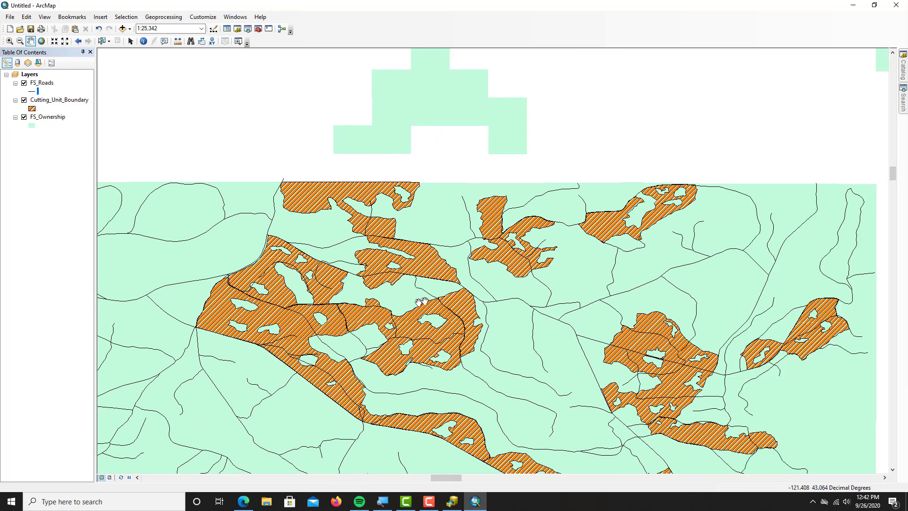
pyautogui.moveTo(460, 325); pyautogui.dragTo(238, 188)
pyautogui.moveTo(337, 262); pyautogui.dragTo(176, 163)
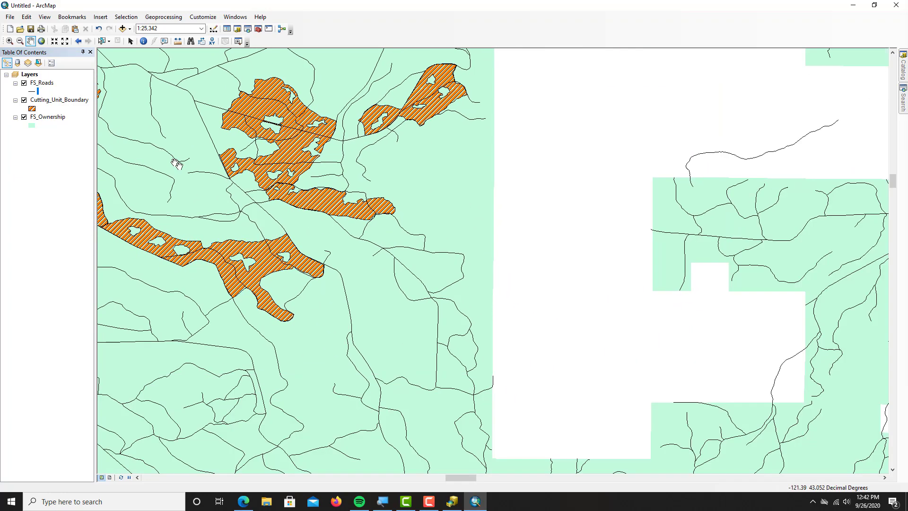
pyautogui.moveTo(252, 228); pyautogui.dragTo(577, 297)
pyautogui.moveTo(370, 217); pyautogui.dragTo(462, 330)
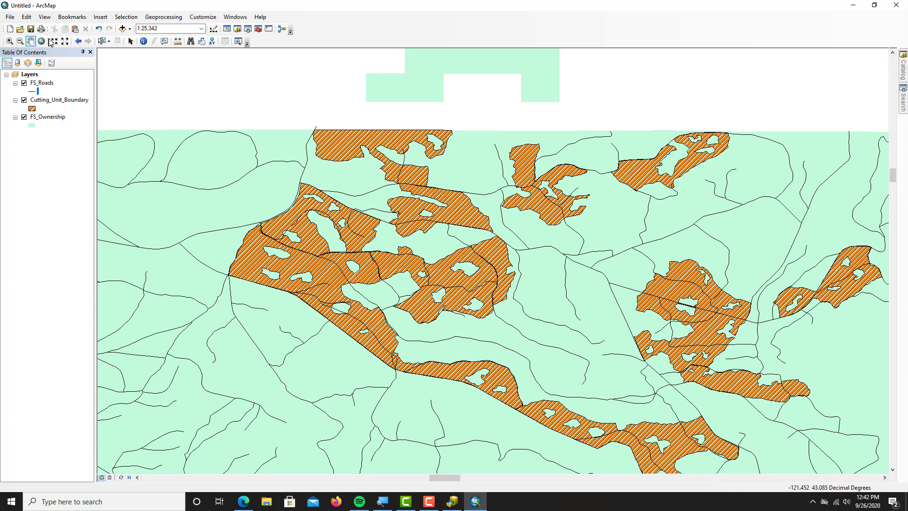
pyautogui.click(64, 42)
pyautogui.click(64, 43)
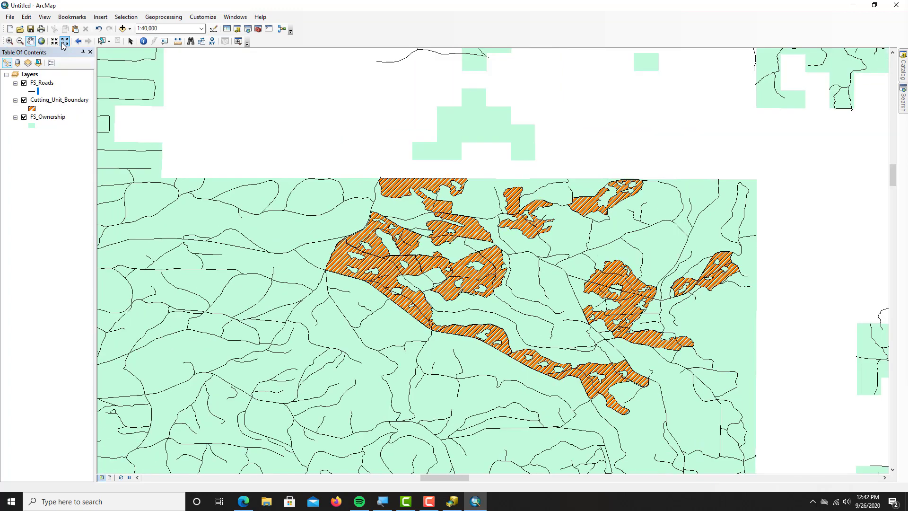
pyautogui.click(55, 43)
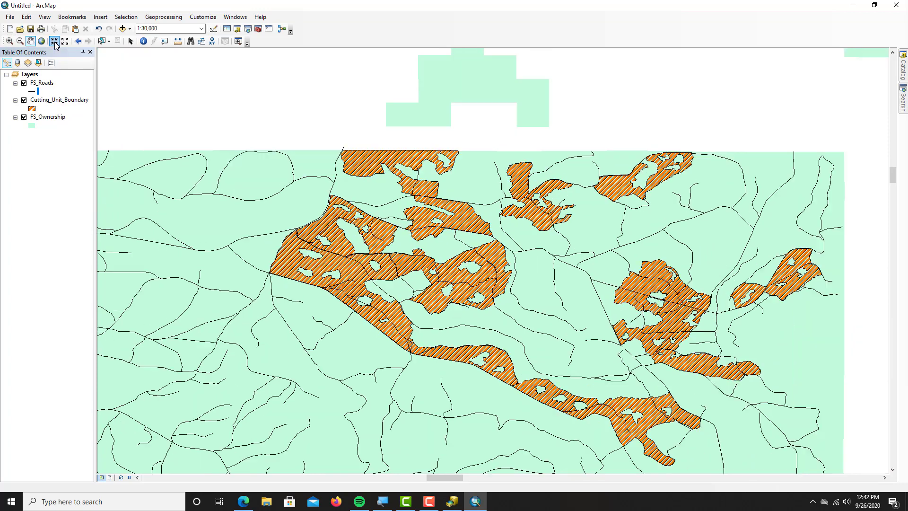
pyautogui.click(54, 43)
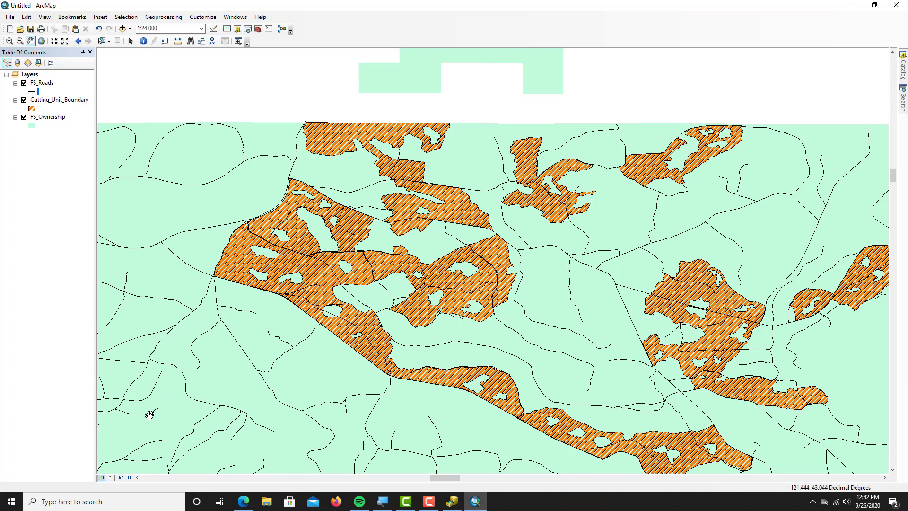
# Switch to the layout view and move the whole page around with the layout Pan tool.
pyautogui.click(111, 477)
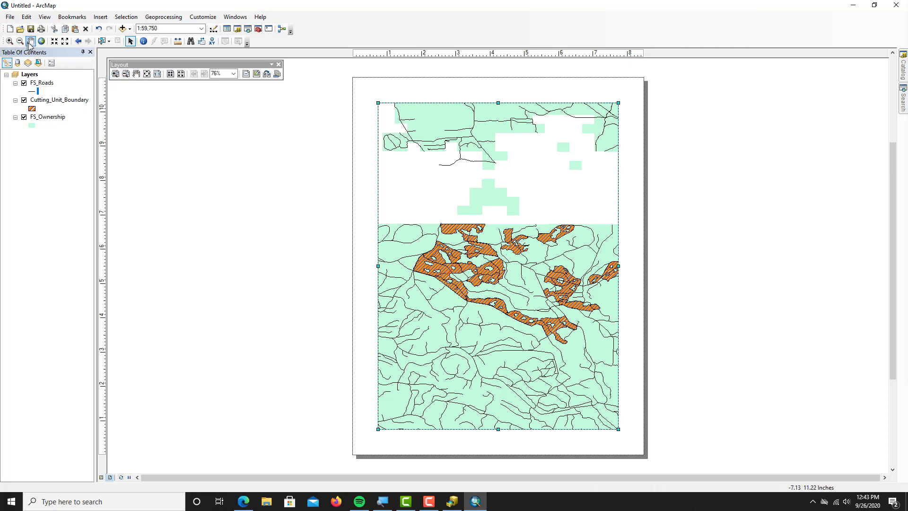
pyautogui.click(137, 73)
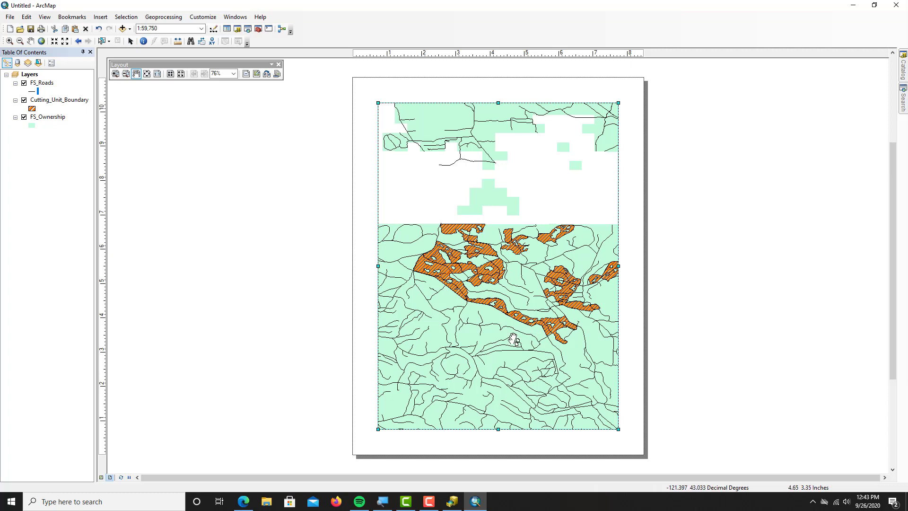
pyautogui.moveTo(514, 325); pyautogui.dragTo(340, 268)
pyautogui.moveTo(288, 229); pyautogui.dragTo(512, 306)
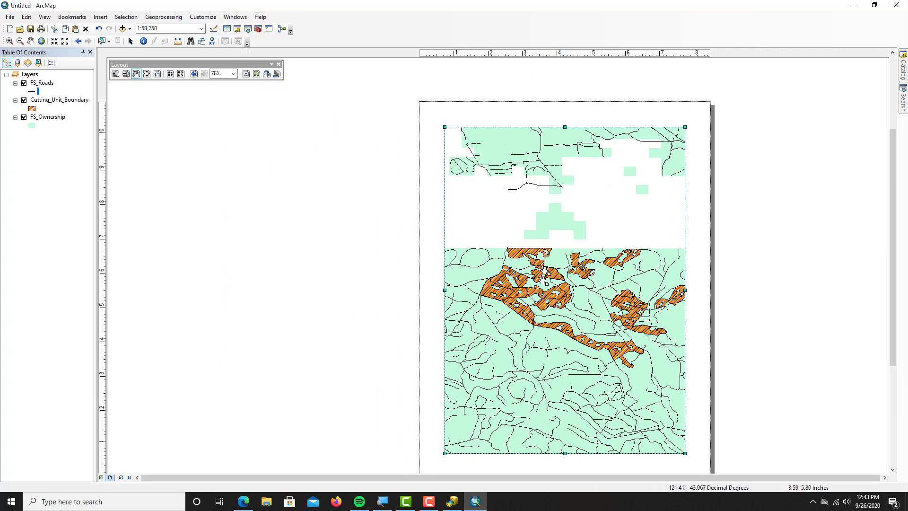
pyautogui.moveTo(550, 257)
pyautogui.mouseDown()
pyautogui.moveTo(432, 301)
pyautogui.moveTo(419, 194)
pyautogui.moveTo(526, 228)
pyautogui.moveTo(522, 262)
pyautogui.moveTo(461, 308)
pyautogui.mouseUp()
pyautogui.moveTo(400, 317); pyautogui.dragTo(388, 287)
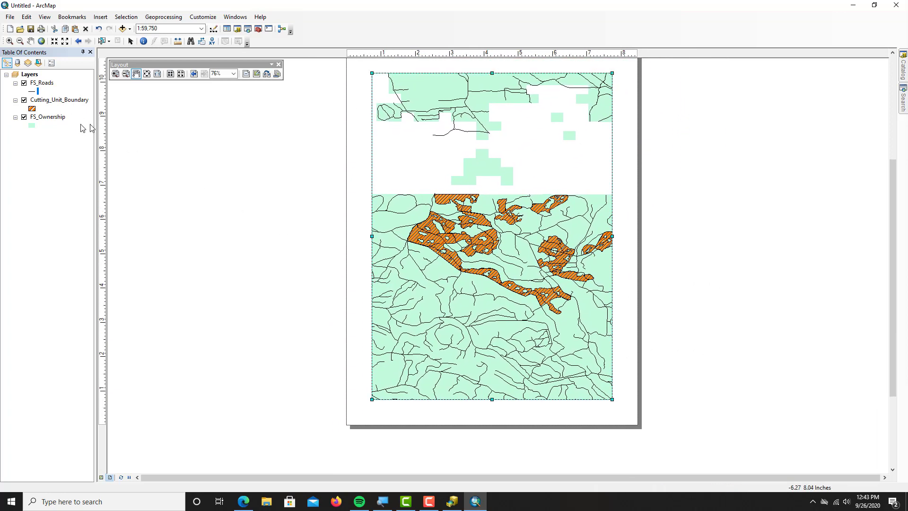
# Zoom in on the lower-left corner of the layout page, then fit the whole page again.
pyautogui.click(115, 75)
pyautogui.moveTo(316, 440); pyautogui.dragTo(421, 352)
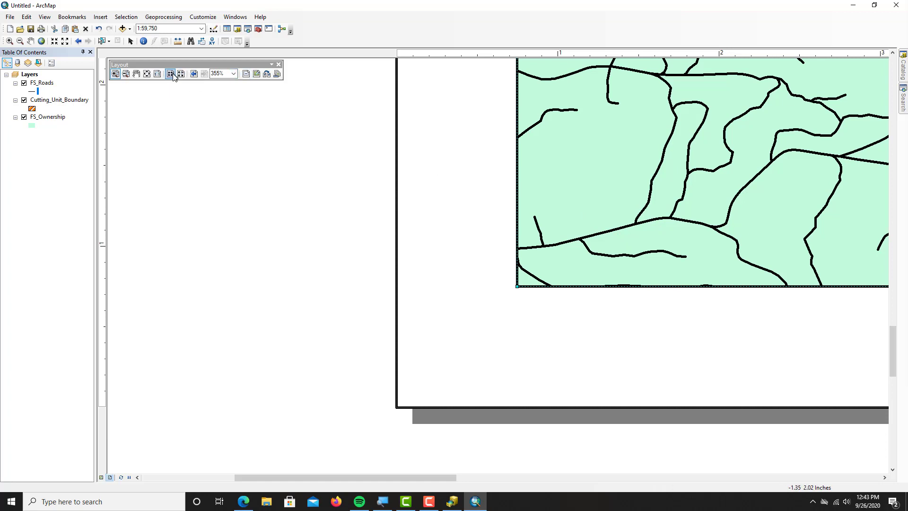
pyautogui.click(147, 74)
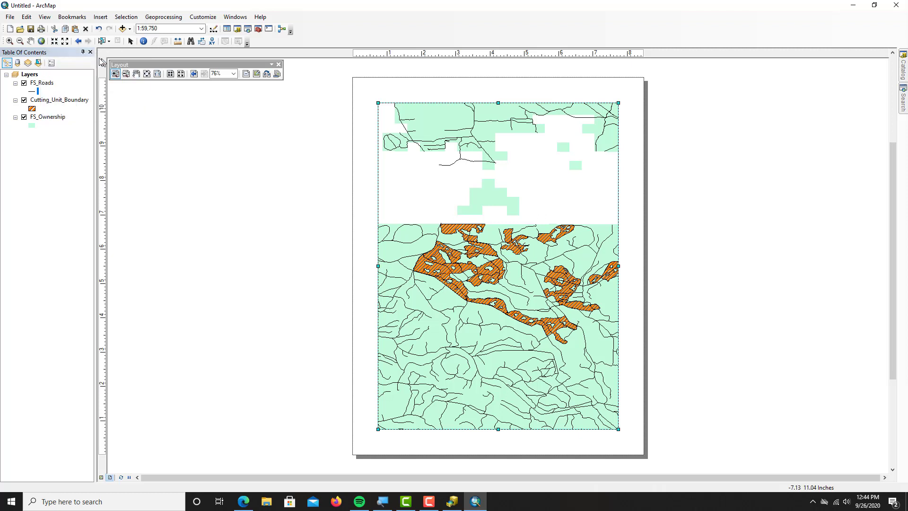
# Pan the map inside the layout's data frame and go back to the extent showing the cutting units.
pyautogui.click(31, 42)
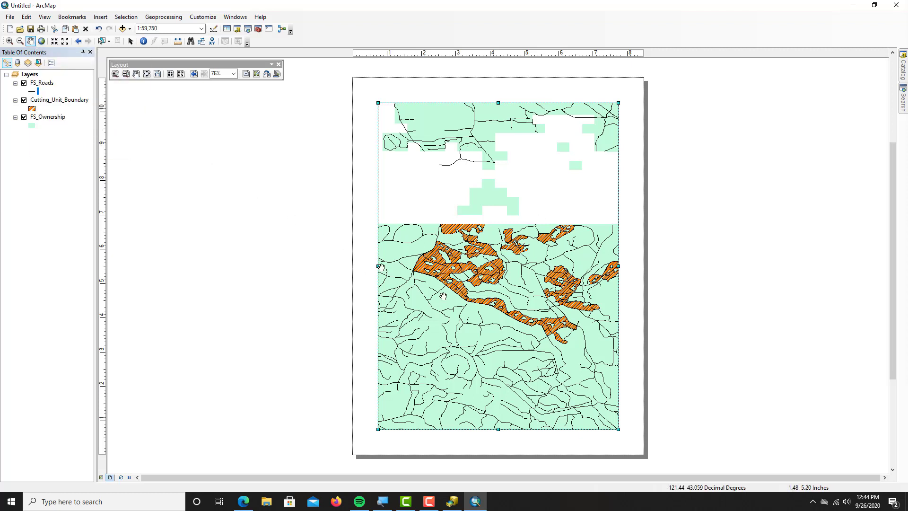
pyautogui.moveTo(572, 325); pyautogui.dragTo(871, 197)
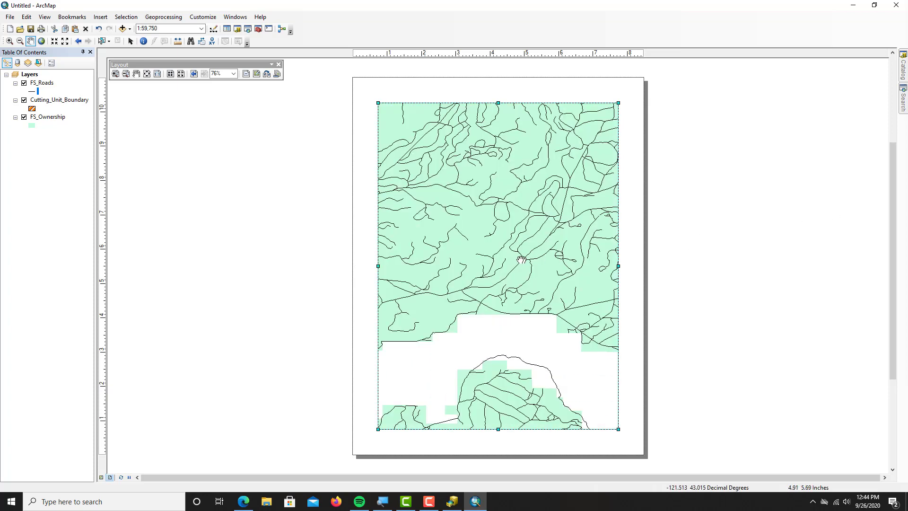
pyautogui.moveTo(494, 265); pyautogui.dragTo(554, 208)
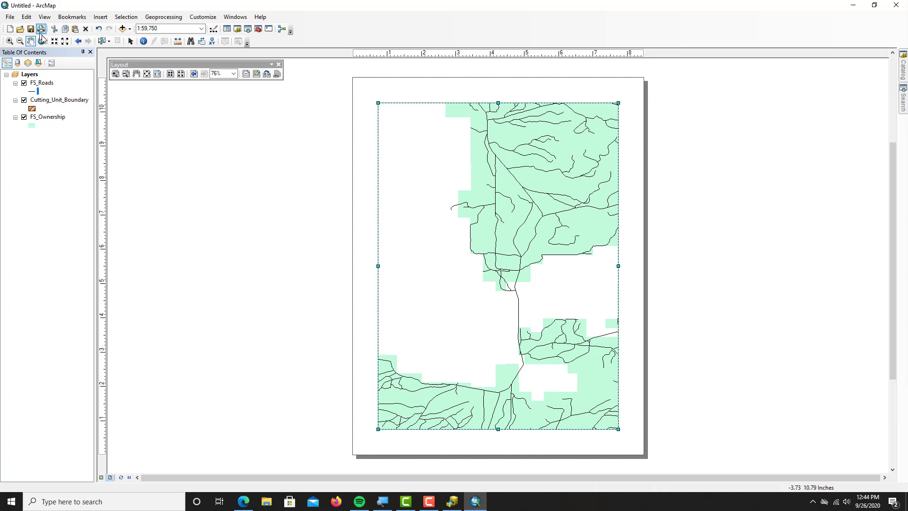
pyautogui.click(78, 43)
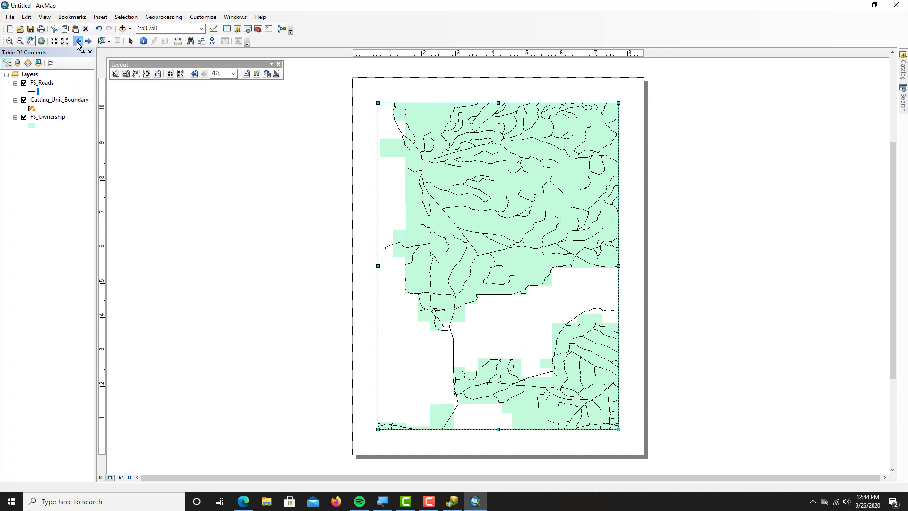
pyautogui.click(78, 44)
pyautogui.click(78, 43)
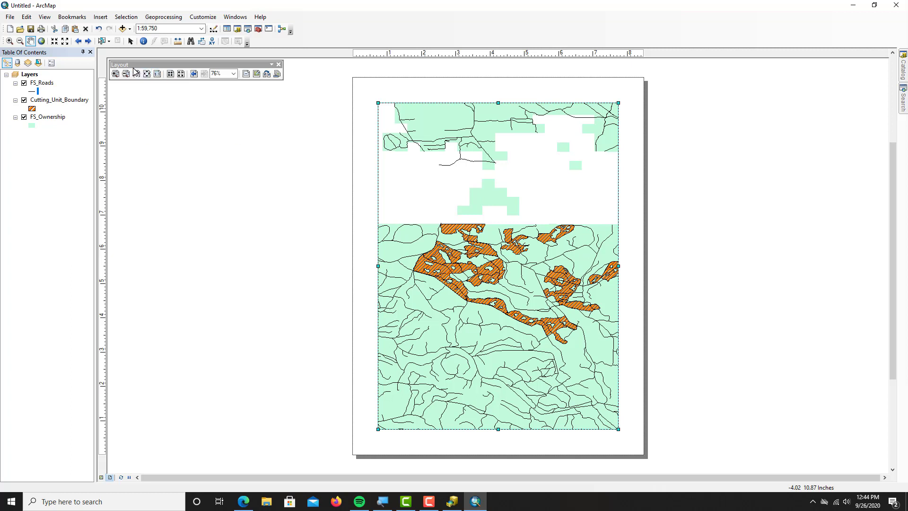
# Show the layout page at 100%, switch to Data View, and return to Layout View.
pyautogui.click(157, 75)
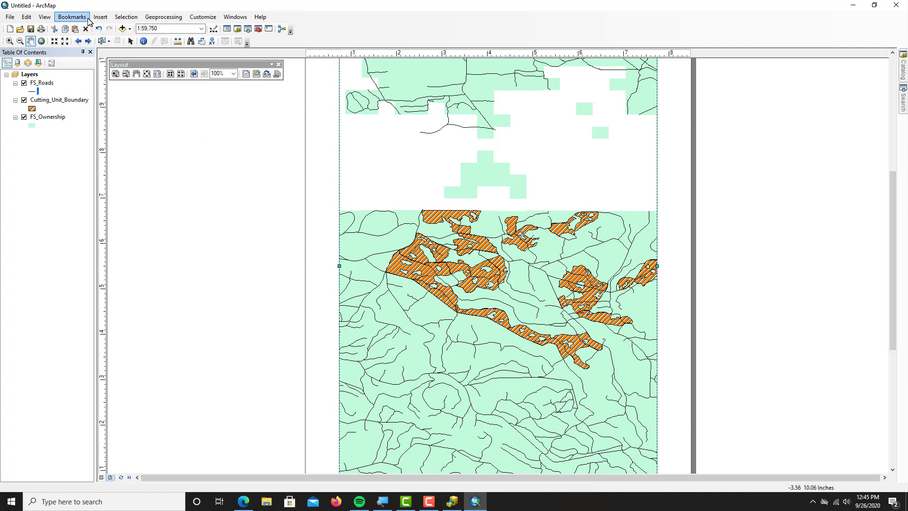
pyautogui.click(49, 18)
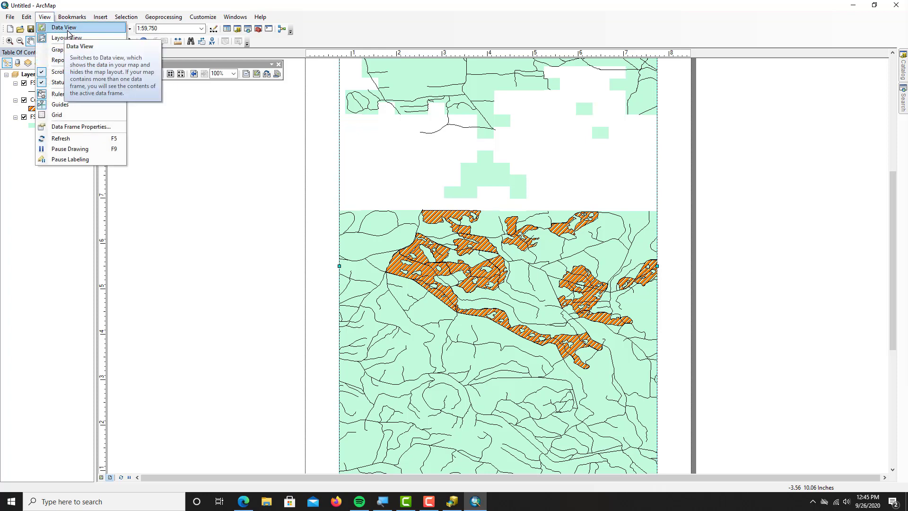
pyautogui.click(66, 29)
pyautogui.click(48, 18)
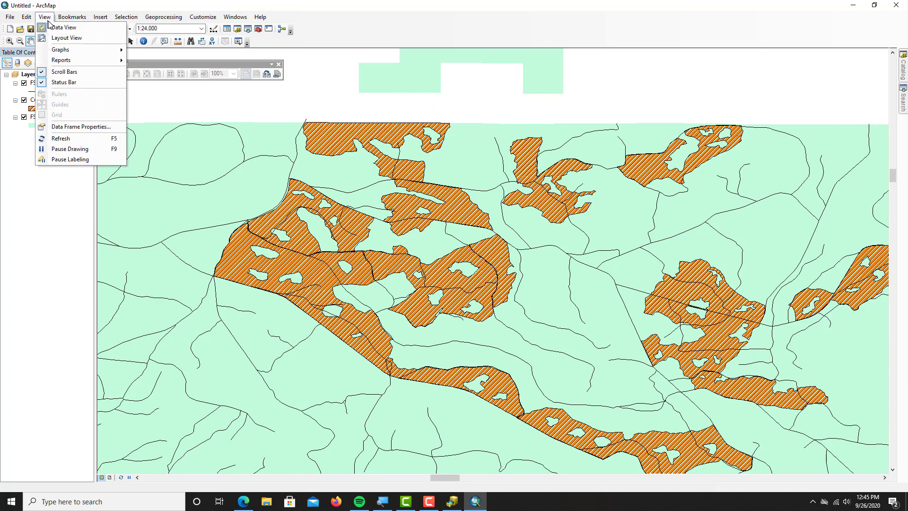
pyautogui.click(65, 40)
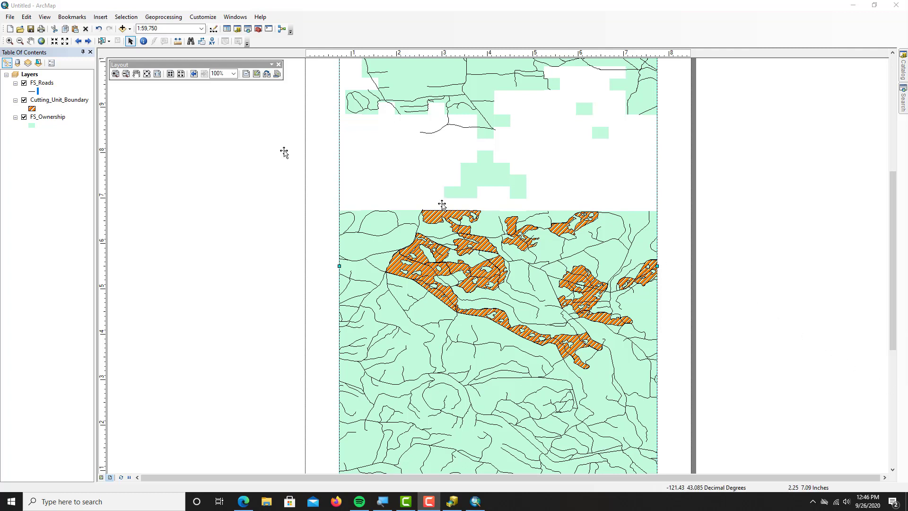
# Save the map document under the name GIS103_Lab in the MXDs folder inside the Desktop's GIS103 folder.
pyautogui.click(9, 18)
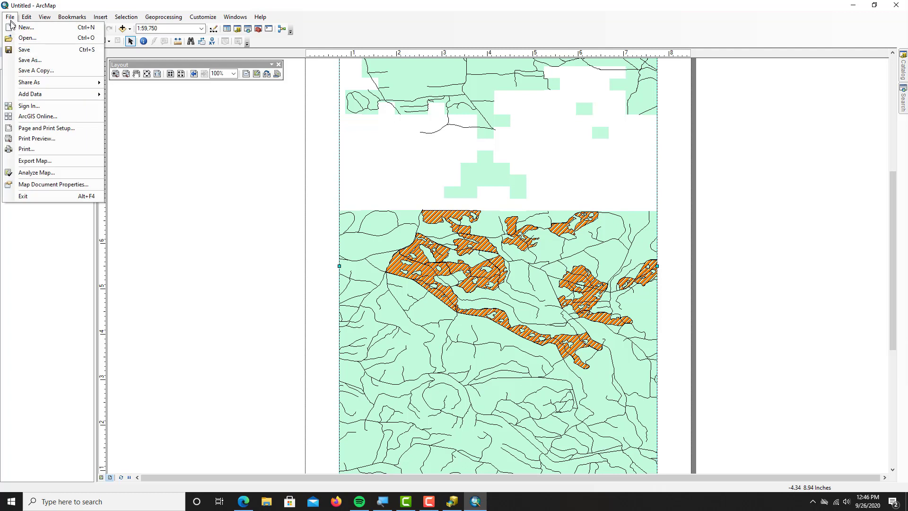
pyautogui.click(25, 60)
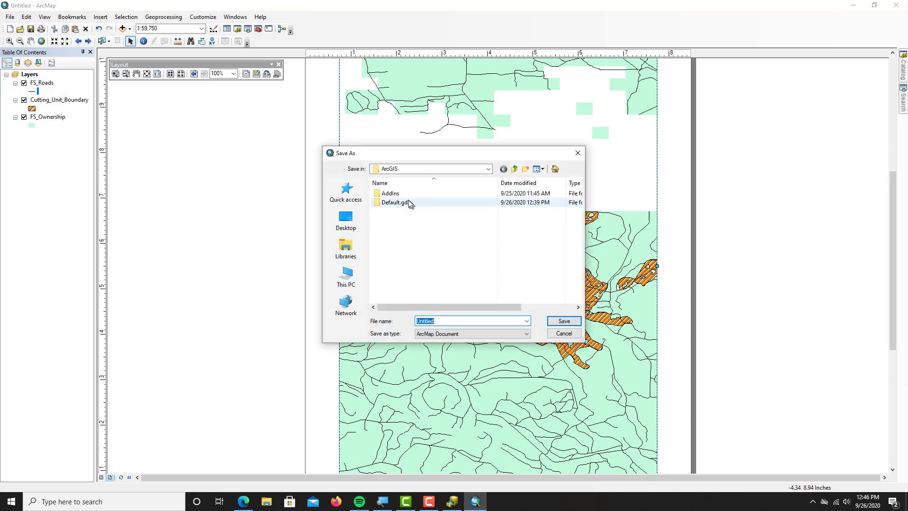
pyautogui.click(409, 169)
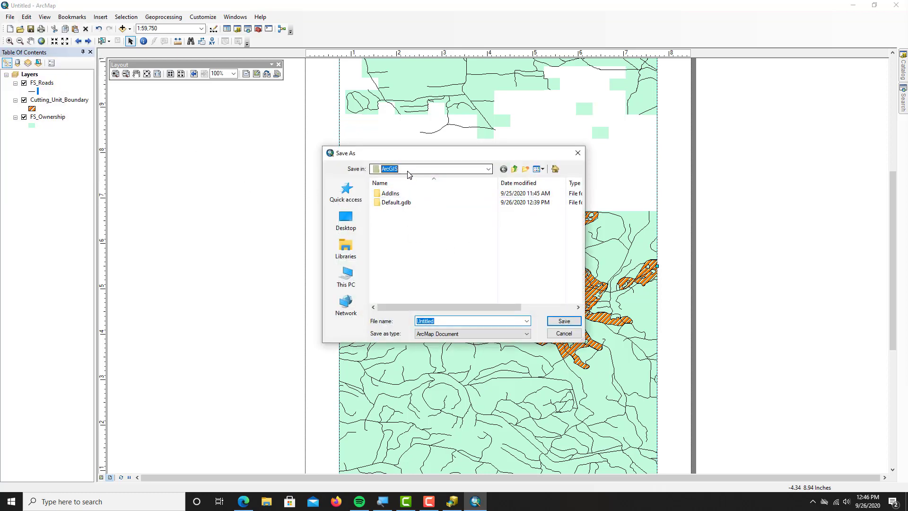
pyautogui.click(399, 187)
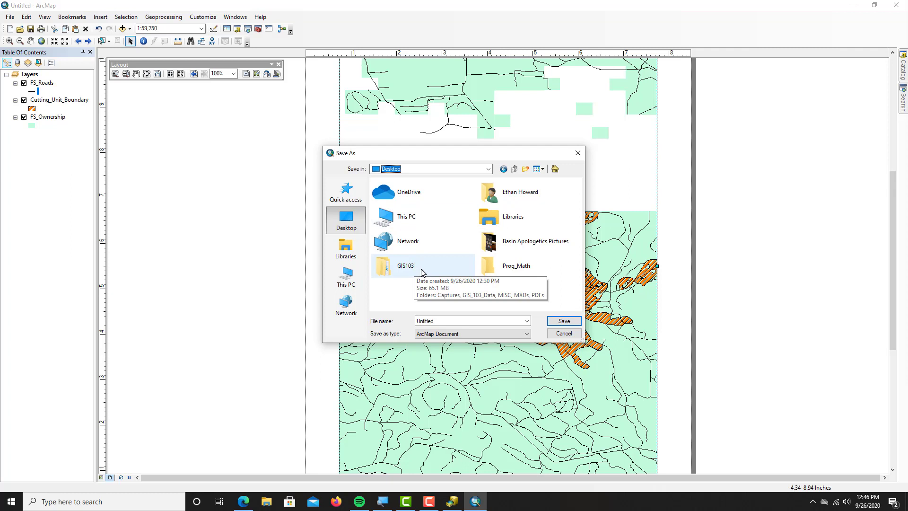
pyautogui.doubleClick(419, 268)
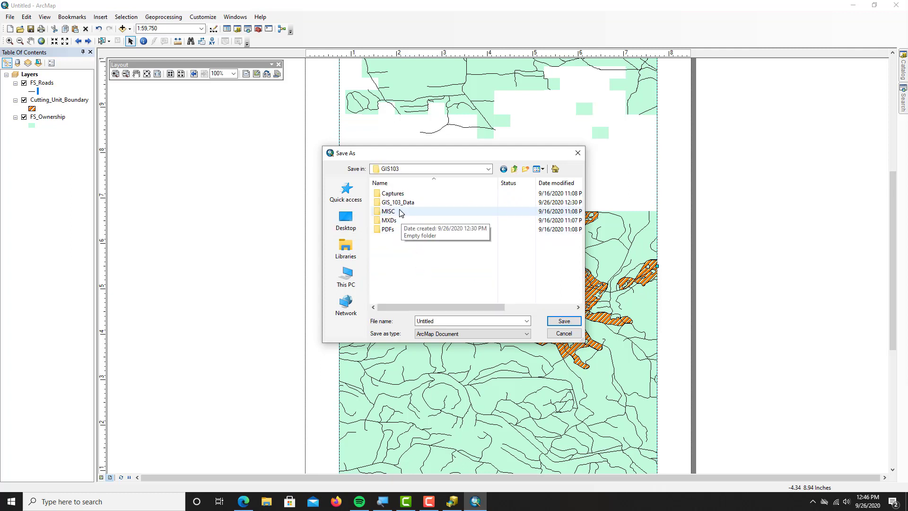
pyautogui.doubleClick(389, 221)
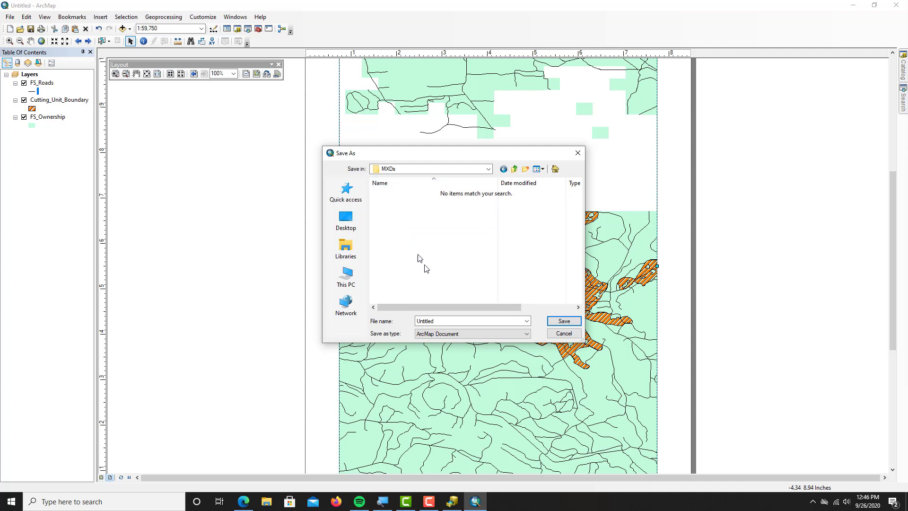
pyautogui.doubleClick(427, 321)
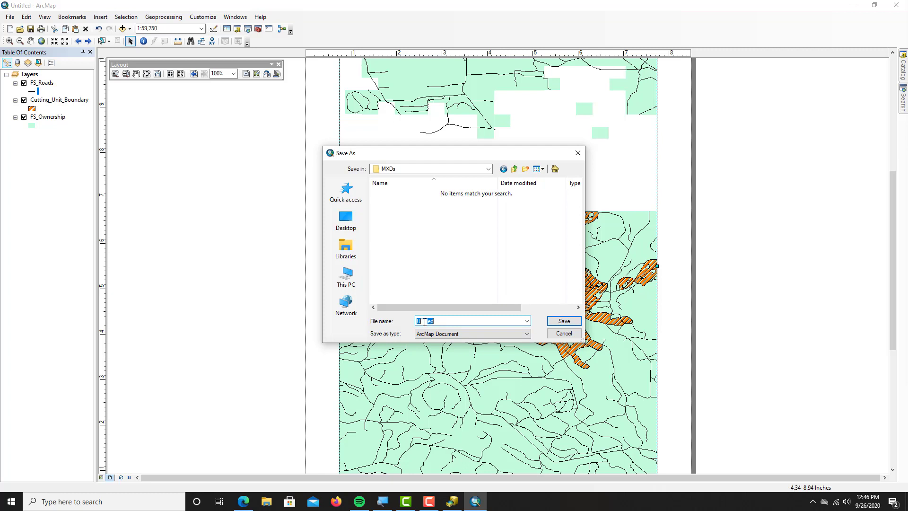
pyautogui.write('GIS103_Lab')
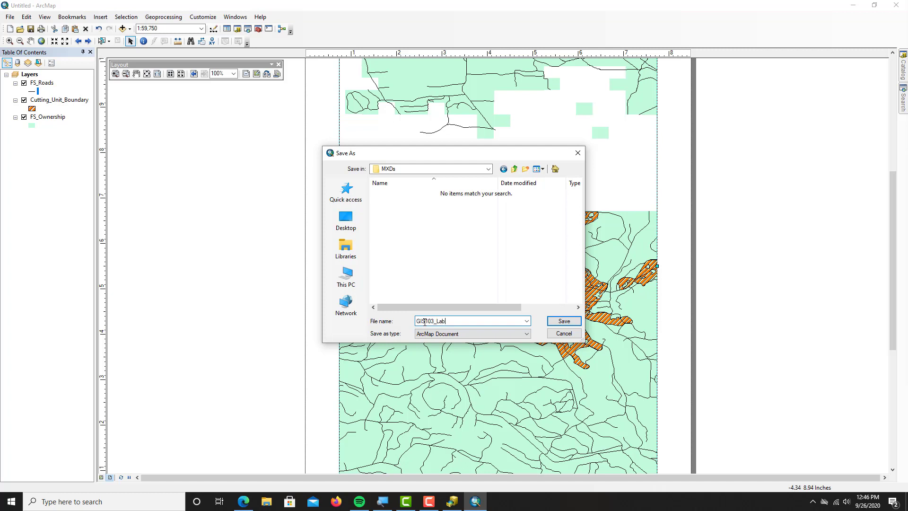